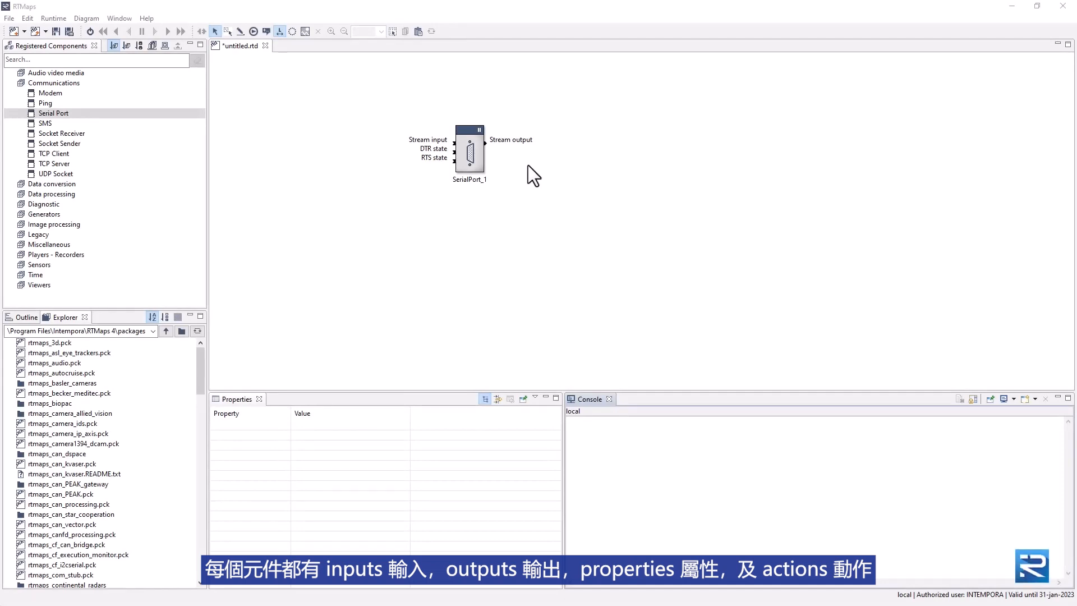
# - Set the subsampling of the Serial Port component's stream input to 2, and show that input's type filter
pyautogui.click(453, 143)
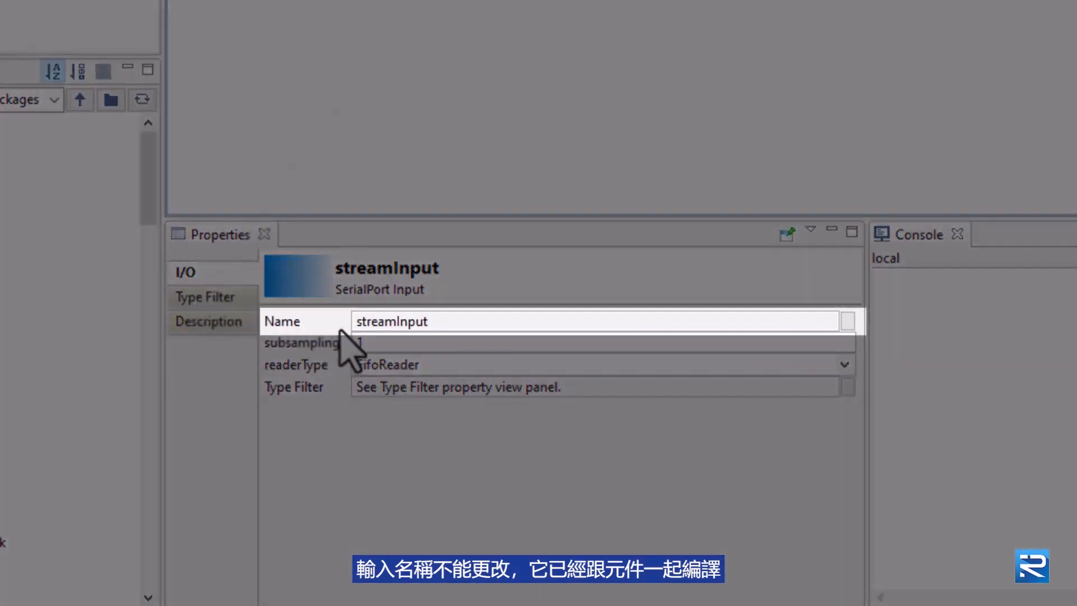
pyautogui.click(375, 343)
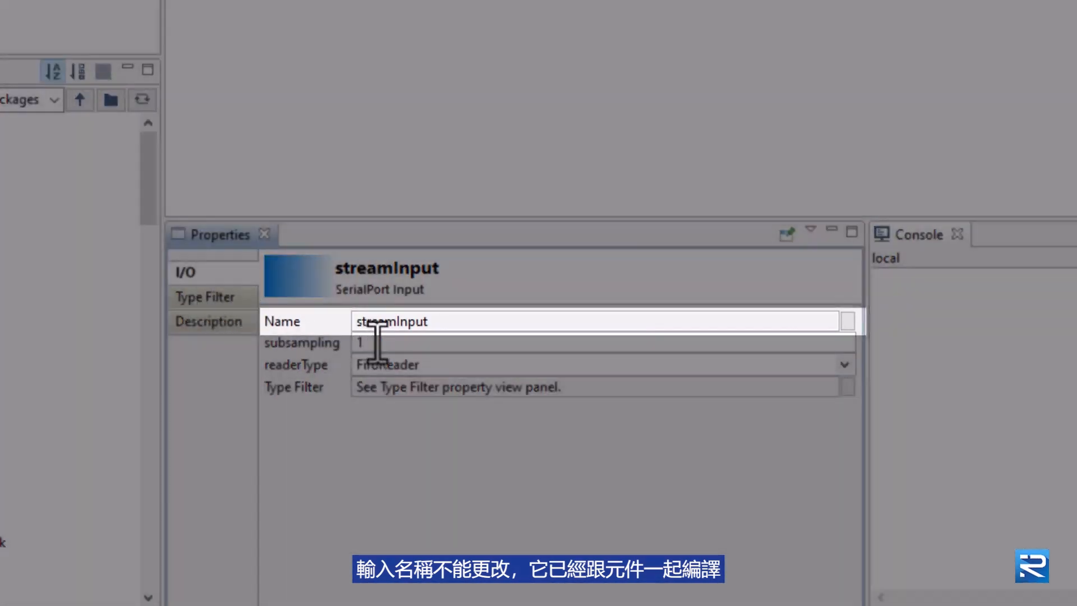
pyautogui.press('BackSpace')
pyautogui.write('2')
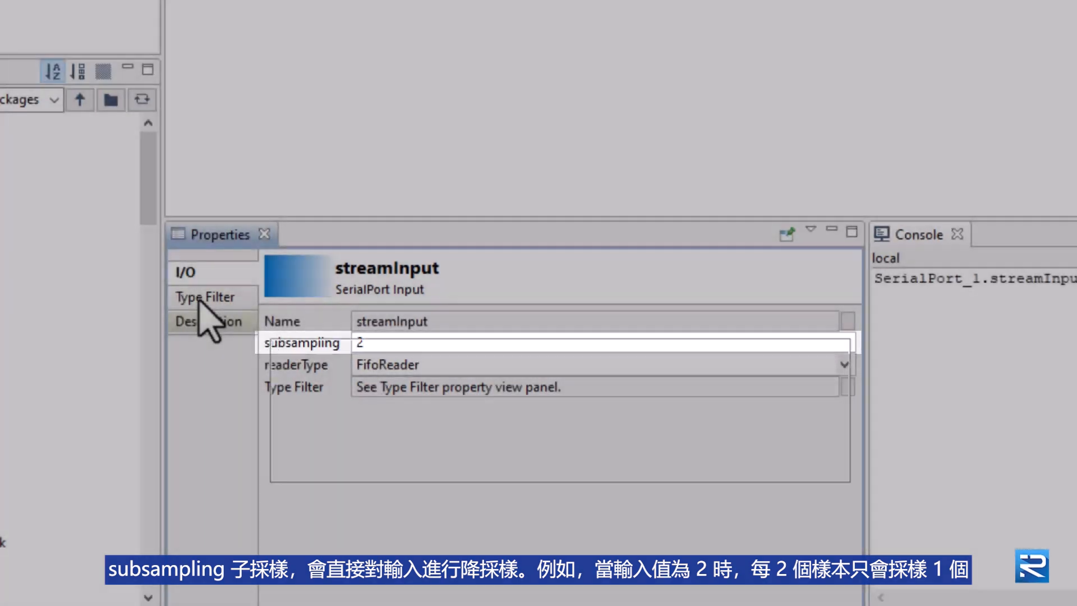
pyautogui.click(201, 298)
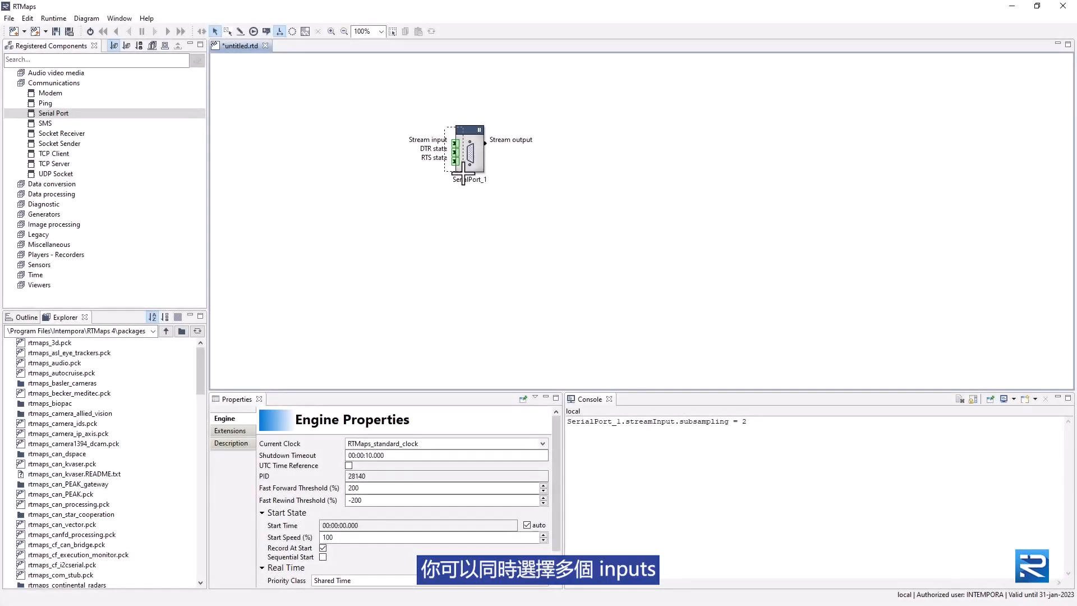
# - Select all three Serial Port inputs together, set their subsampling to 1, and clear the console
pyautogui.moveTo(463, 177); pyautogui.dragTo(463, 178)
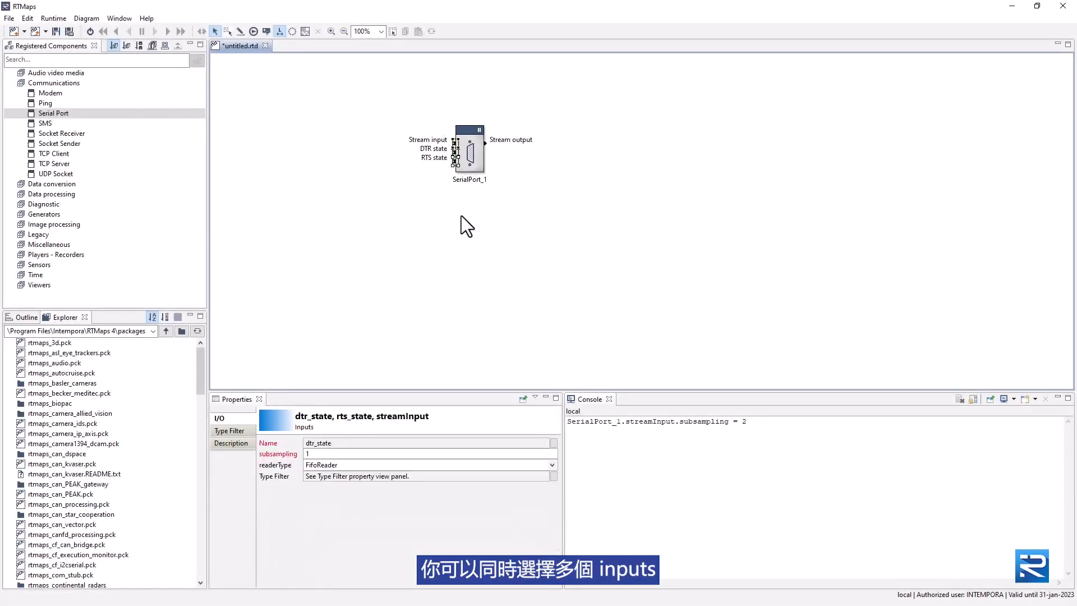
pyautogui.click(317, 454)
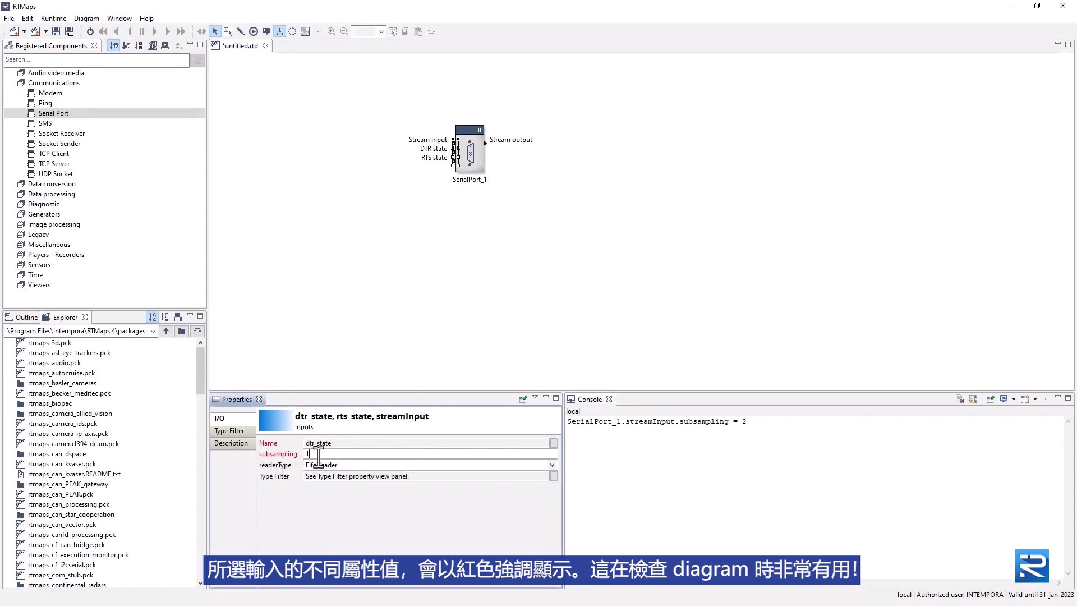
pyautogui.press('Return')
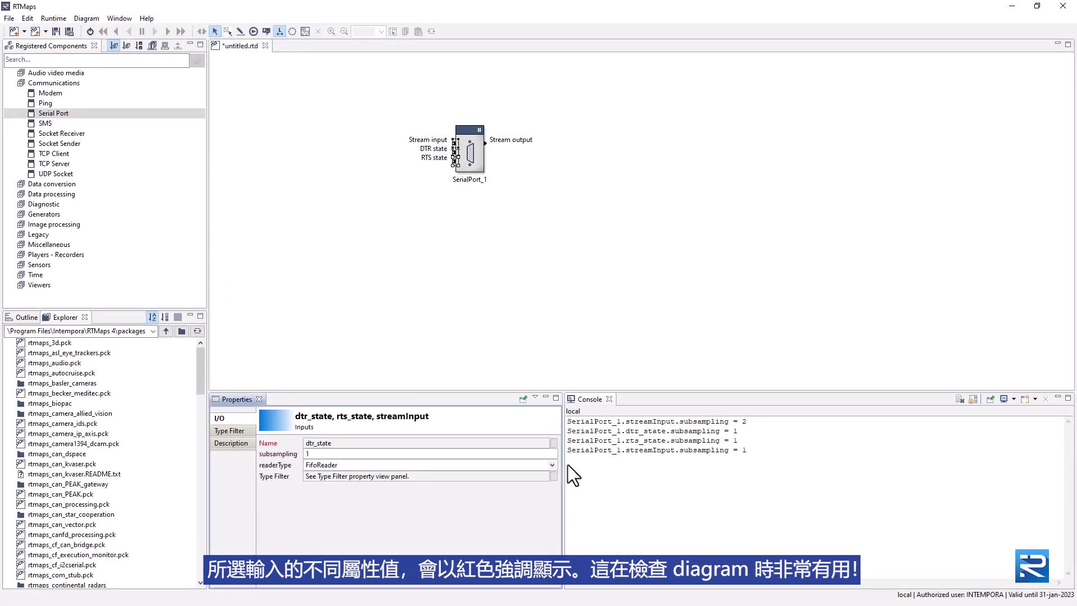
pyautogui.click(957, 398)
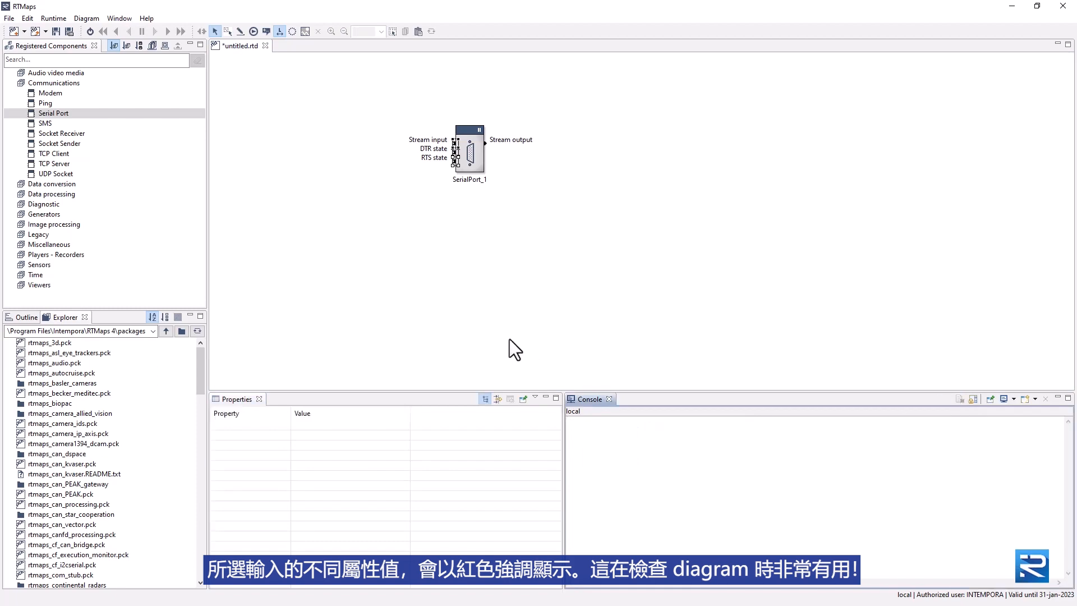
# - Examine the I/O properties and the data types and flags of the Serial Port's stream output
pyautogui.click(437, 225)
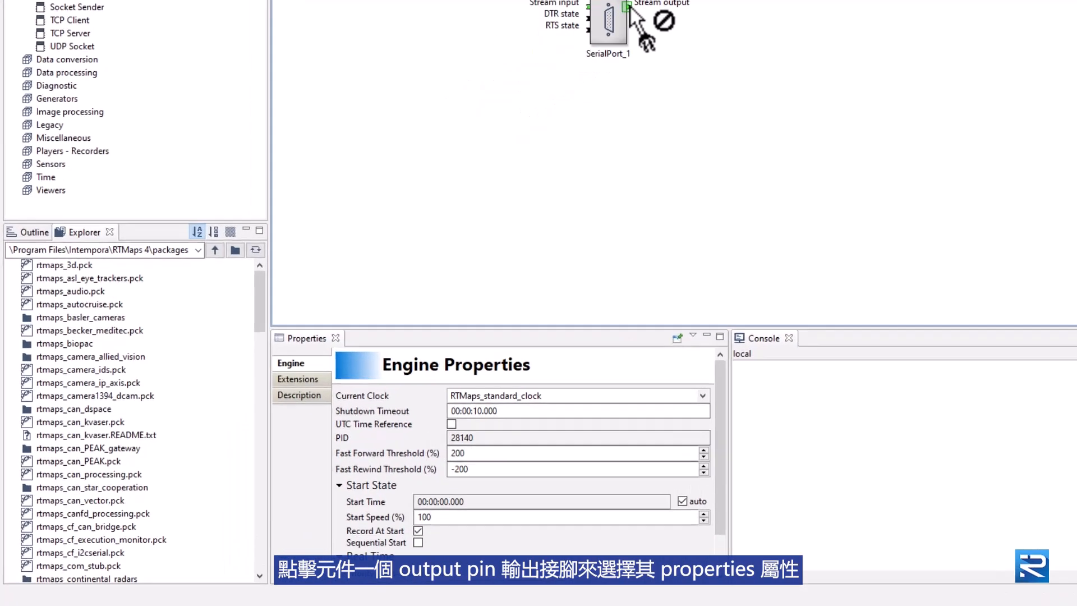
pyautogui.click(484, 143)
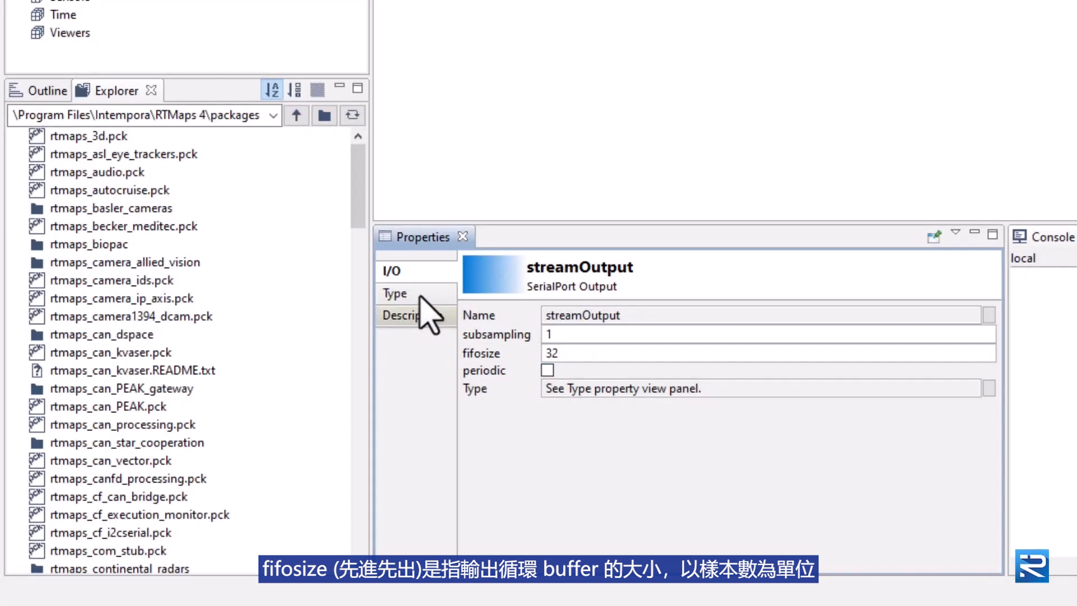
pyautogui.click(419, 296)
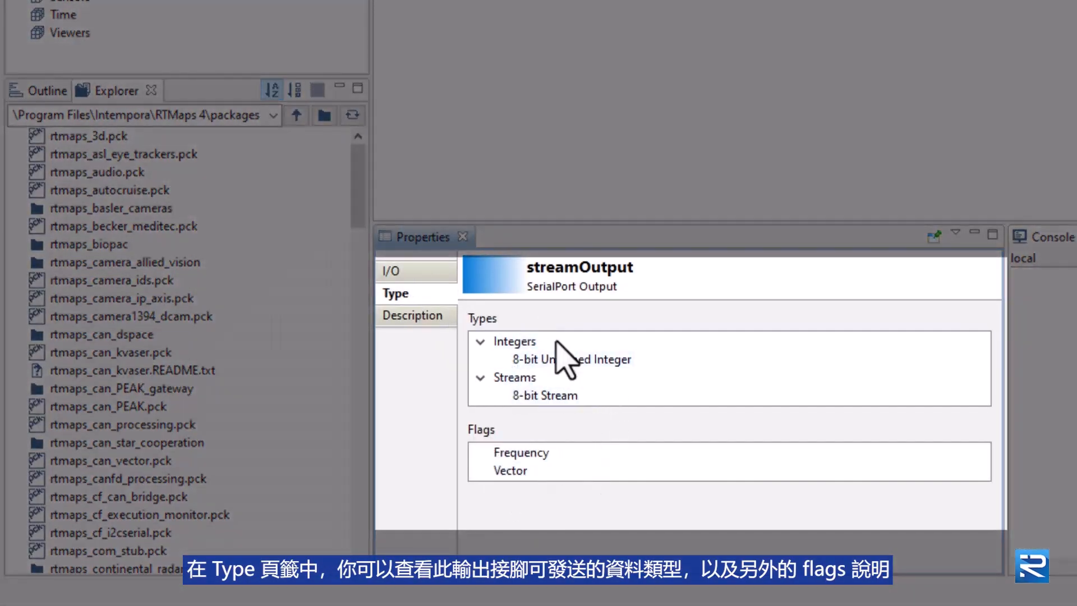
pyautogui.click(424, 275)
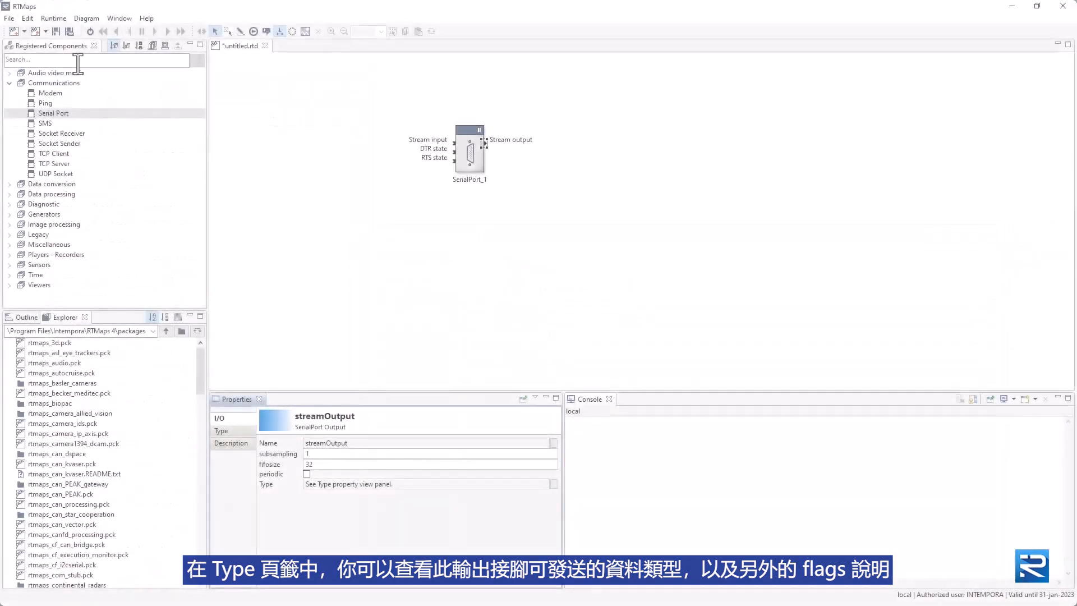
# - Search the registered components for "bypass" and place a Bypass component below and beside the Serial Port in the diagram
pyautogui.click(73, 60)
pyautogui.write('bypass')
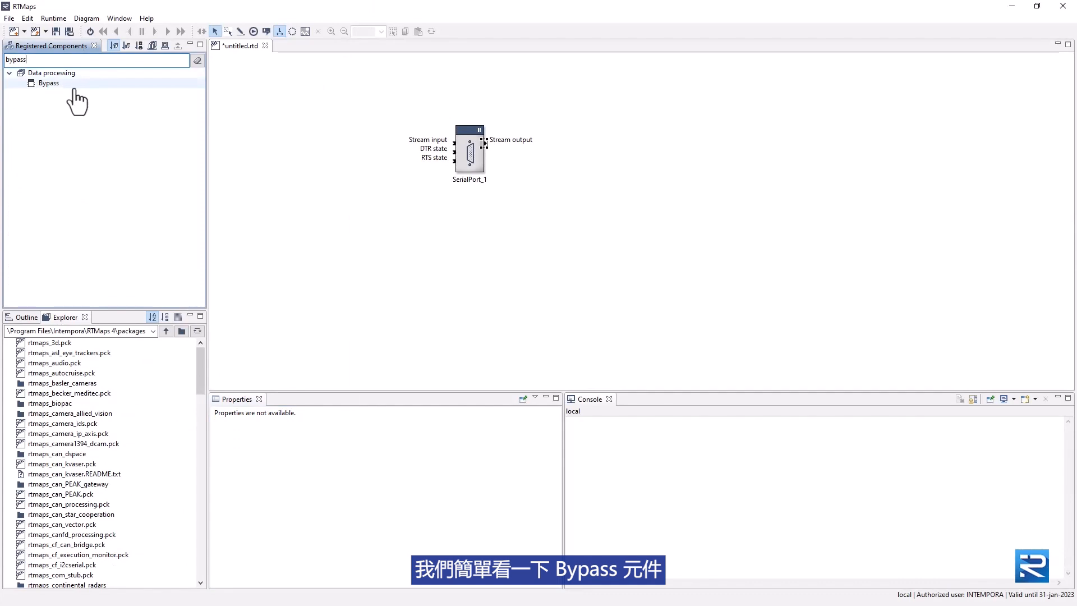
pyautogui.moveTo(66, 84); pyautogui.dragTo(574, 187)
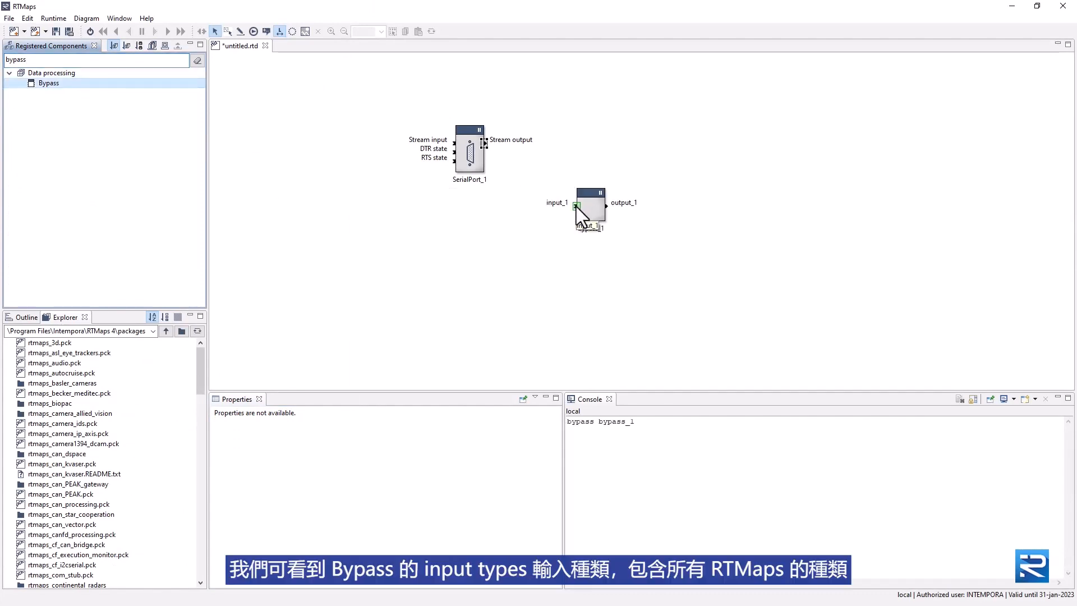
# - Examine the type filter of the Bypass component's input to see which data types it accepts
pyautogui.click(576, 205)
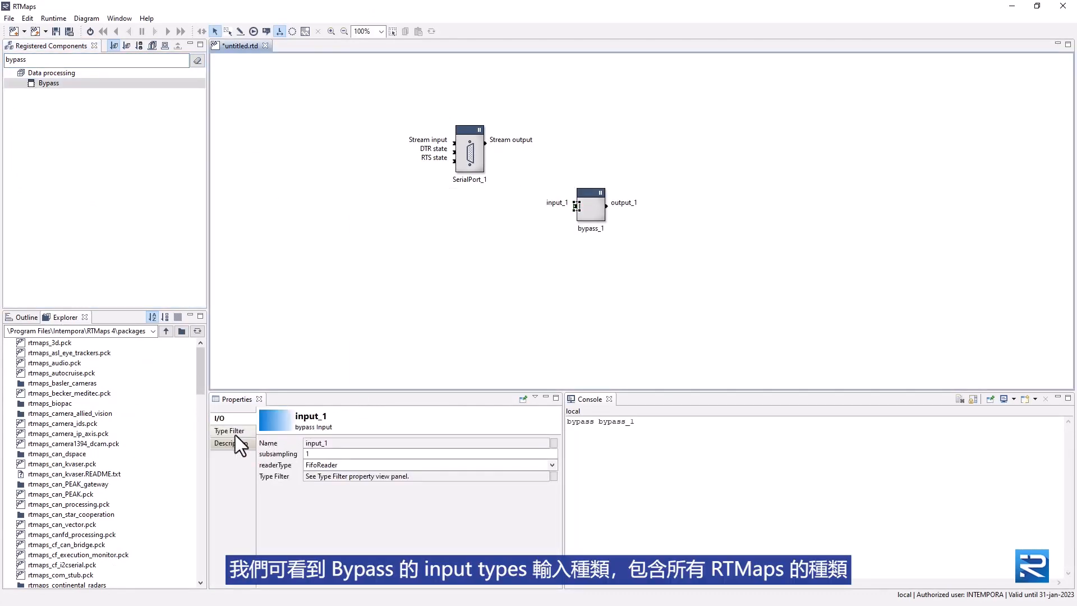
pyautogui.click(234, 435)
pyautogui.scroll(-3, 312, 496)
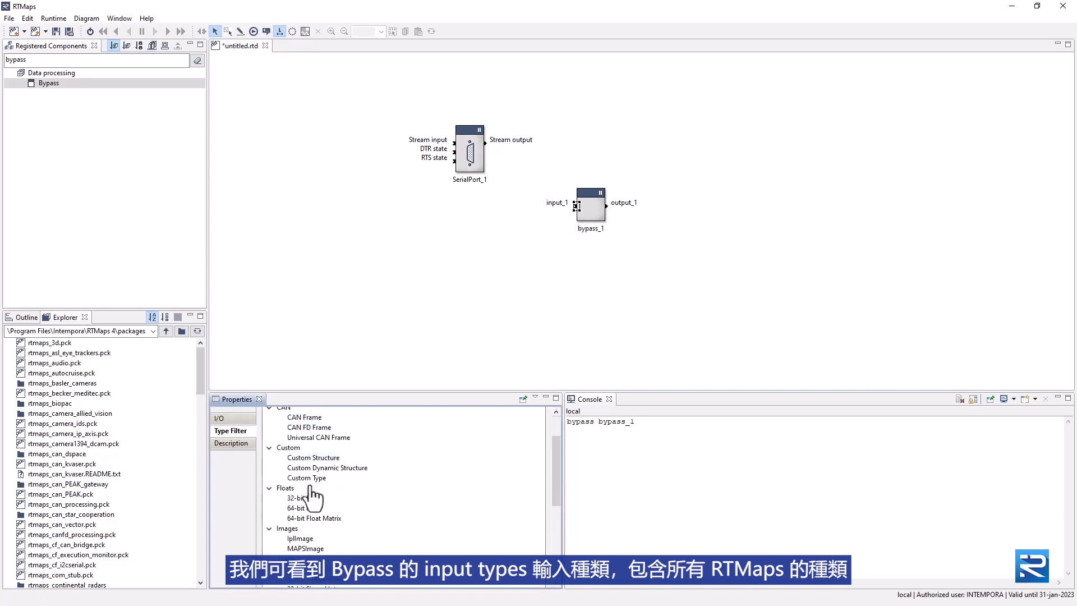
pyautogui.scroll(-6, 310, 489)
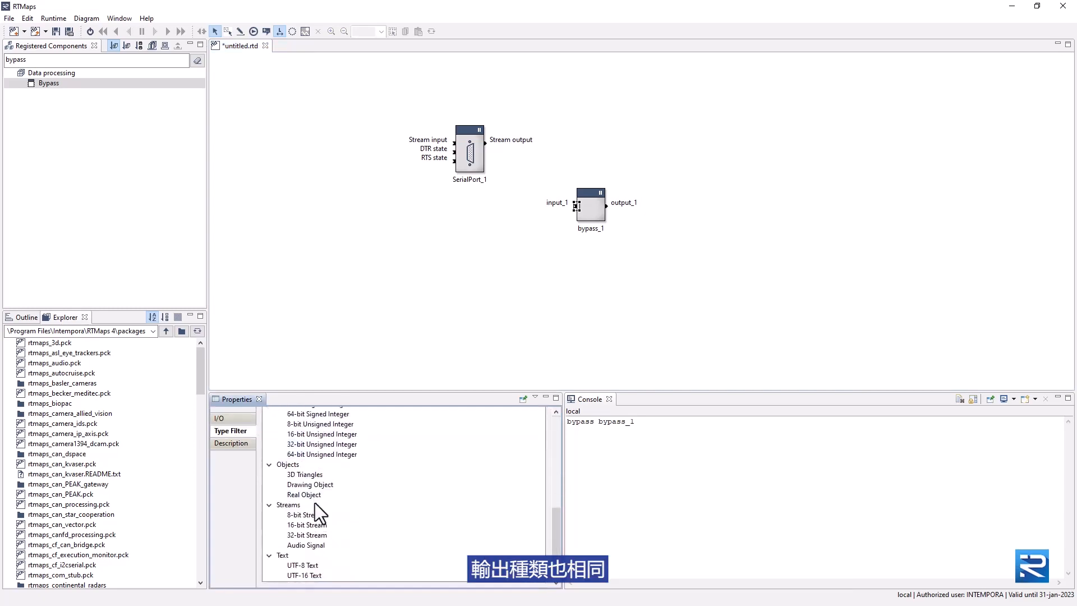
pyautogui.scroll(2, 315, 502)
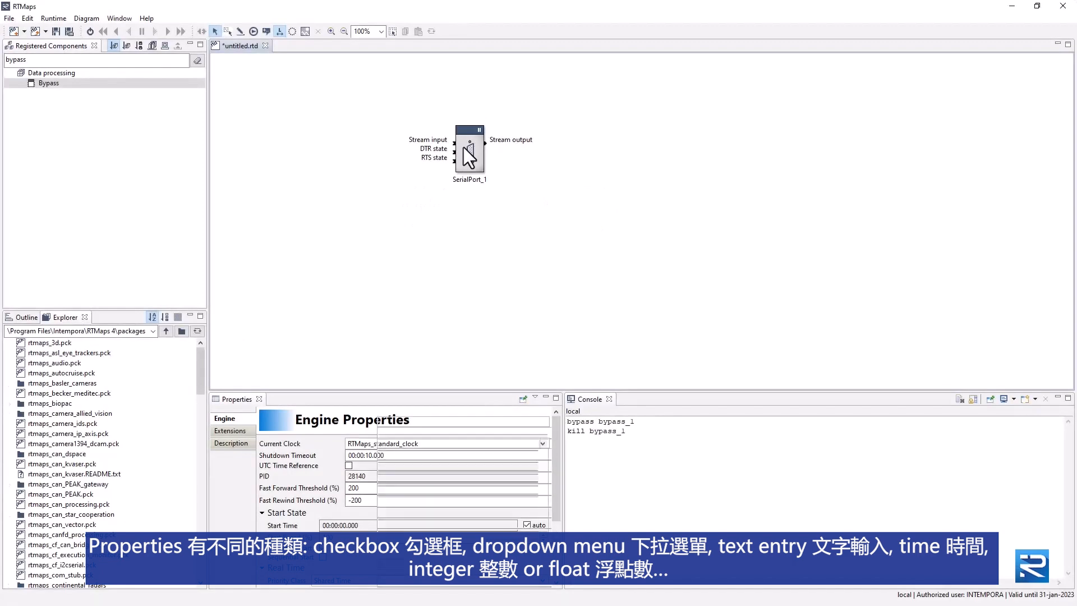
# - Set the Serial Port component's port to COM3
pyautogui.click(465, 152)
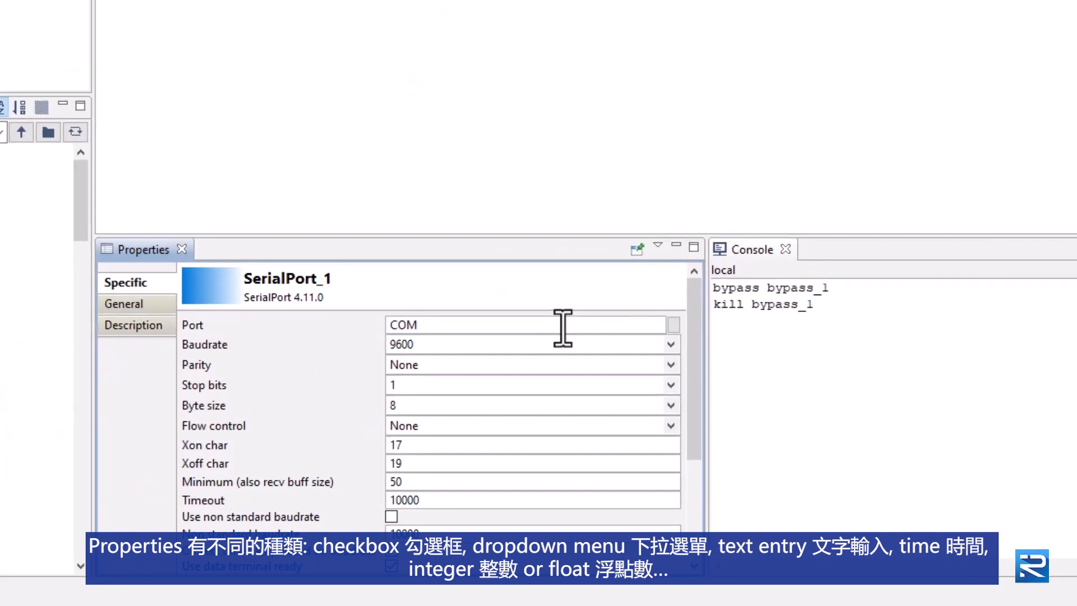
pyautogui.write('3')
pyautogui.press('Return')
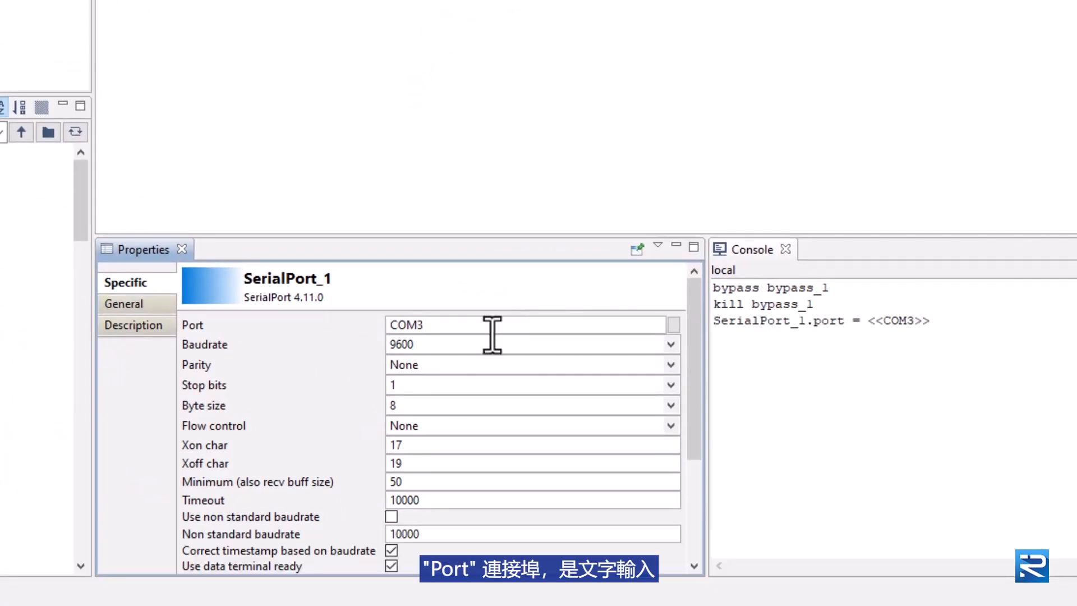
# - Select a baudrate of 9600 and a parity of None for the Serial Port component
pyautogui.click(669, 344)
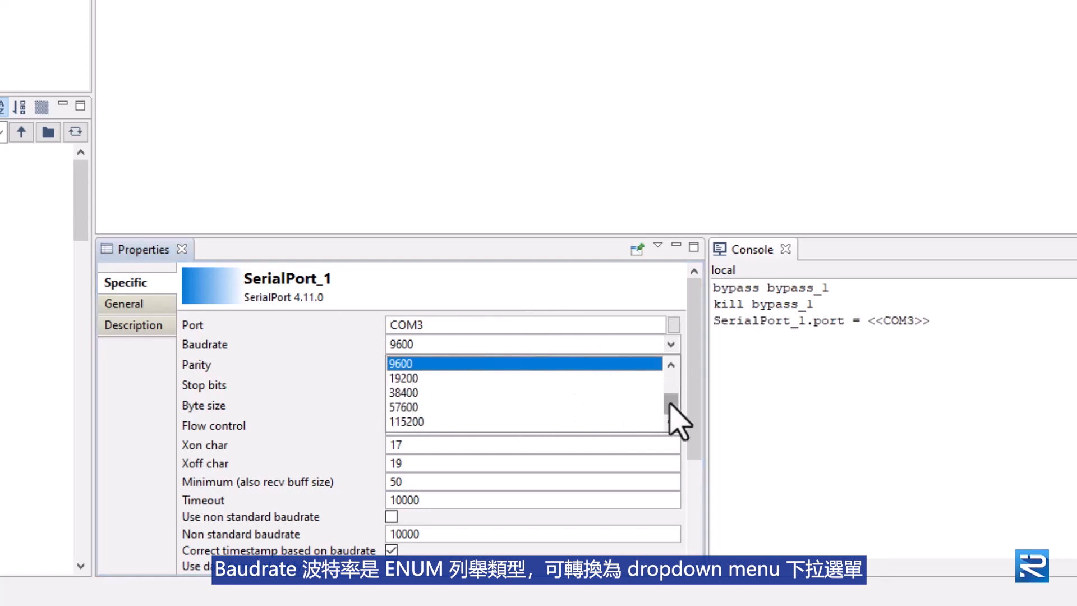
pyautogui.moveTo(671, 405)
pyautogui.mouseDown()
pyautogui.moveTo(673, 385)
pyautogui.moveTo(672, 412)
pyautogui.mouseUp()
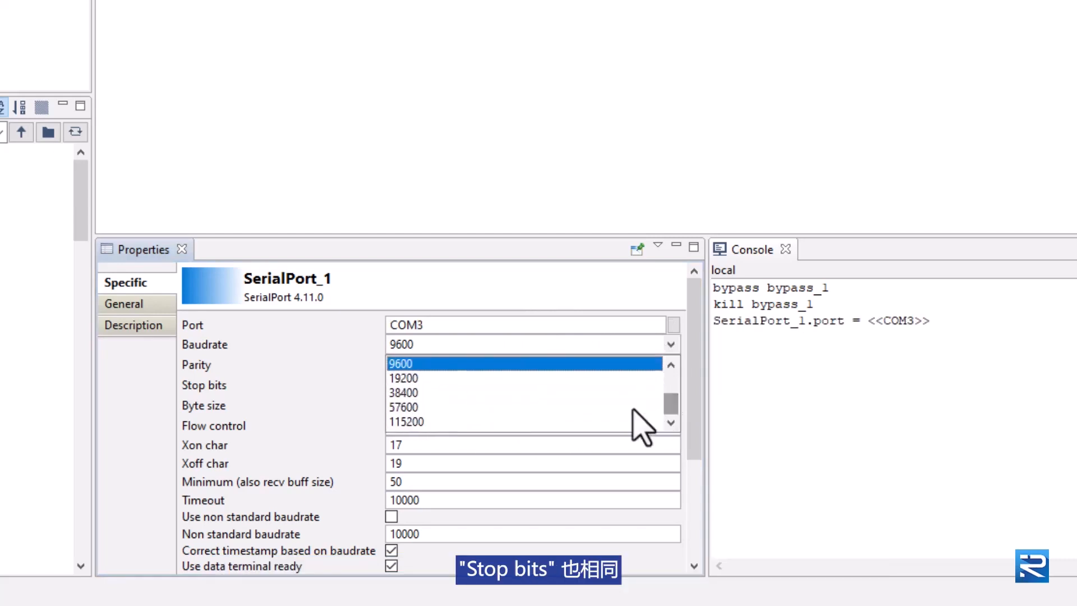
pyautogui.click(434, 366)
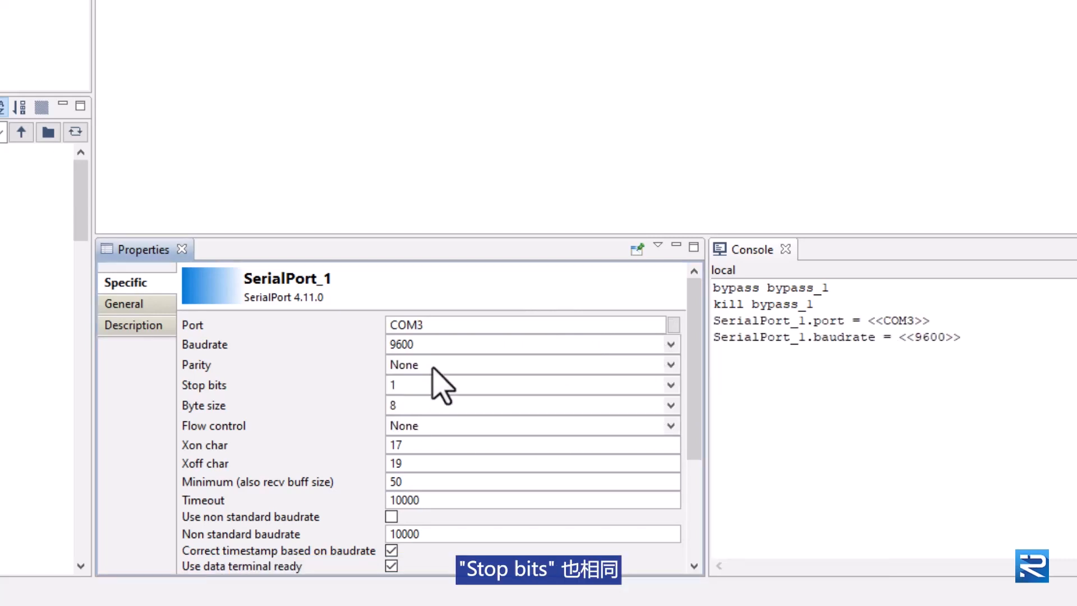
pyautogui.click(670, 370)
pyautogui.click(670, 372)
pyautogui.click(670, 372)
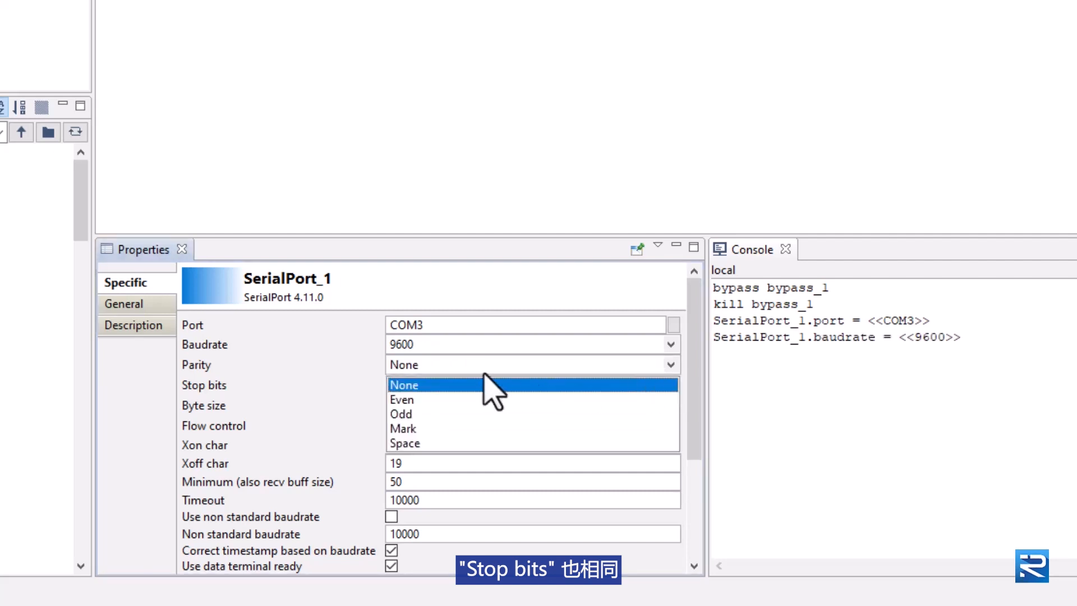
pyautogui.click(471, 385)
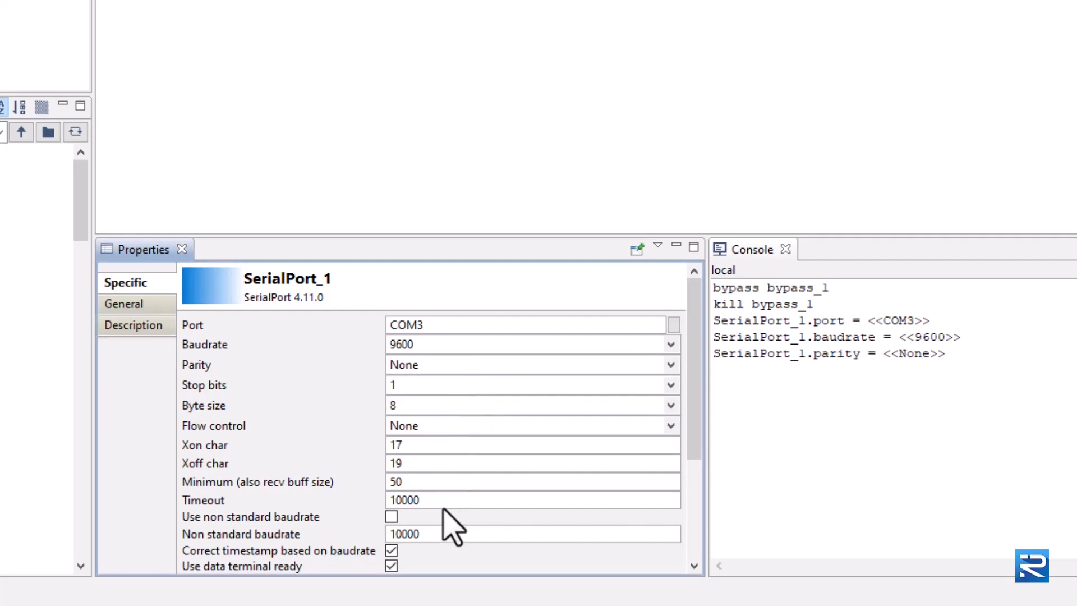
# - Review the Serial Port's Minimum value and its remaining specific properties, including the Use request to send option
pyautogui.moveTo(441, 481); pyautogui.dragTo(354, 481)
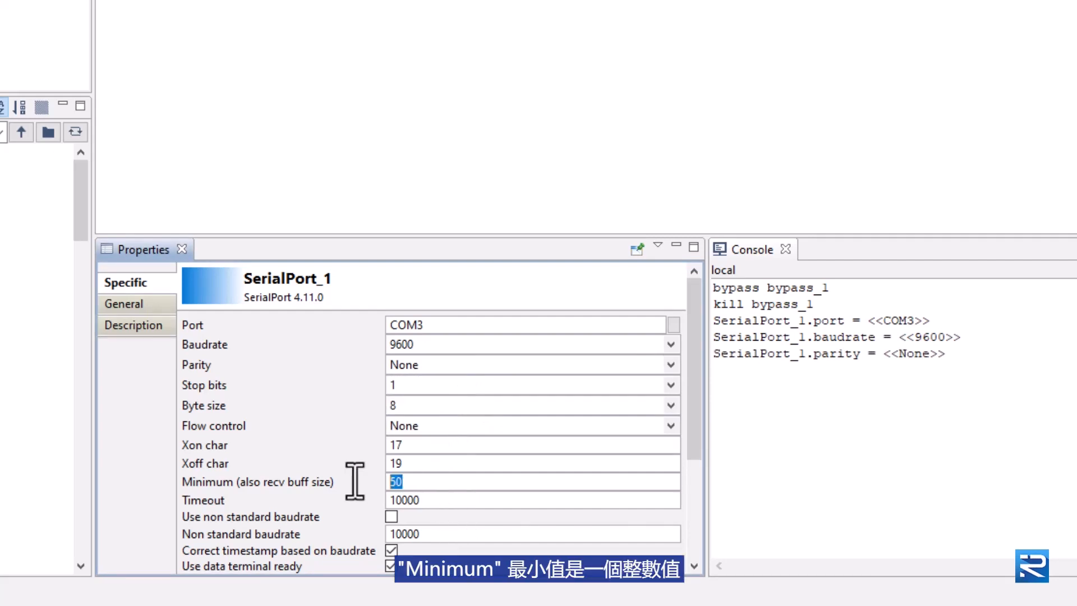
pyautogui.scroll(-5, 430, 471)
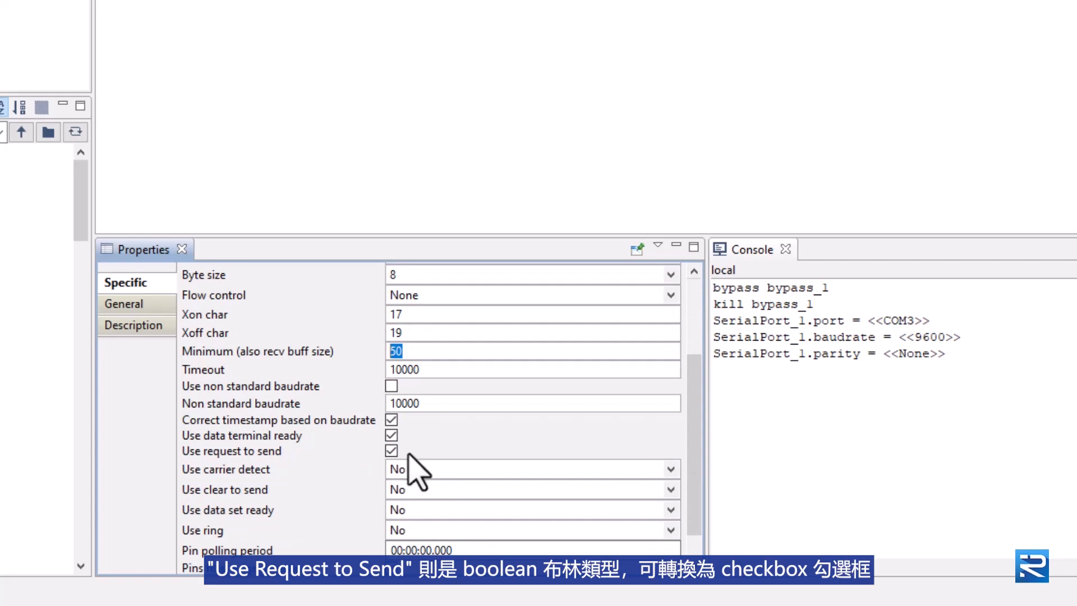
pyautogui.scroll(-2, 408, 469)
pyautogui.click(387, 513)
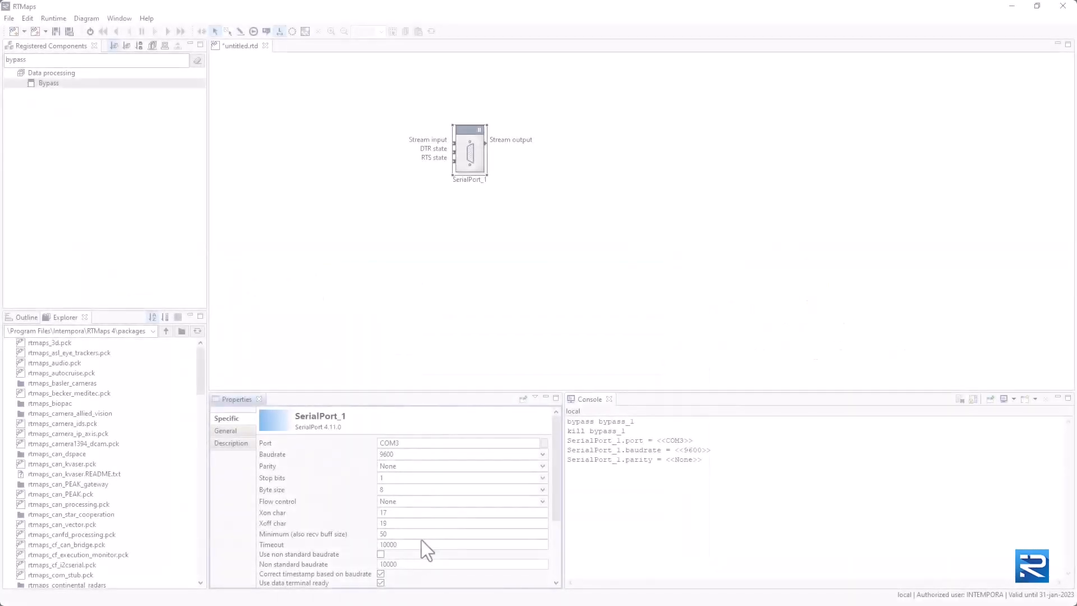
# - Run the Serial Port component's action that lists the available ports
pyautogui.rightClick(462, 156)
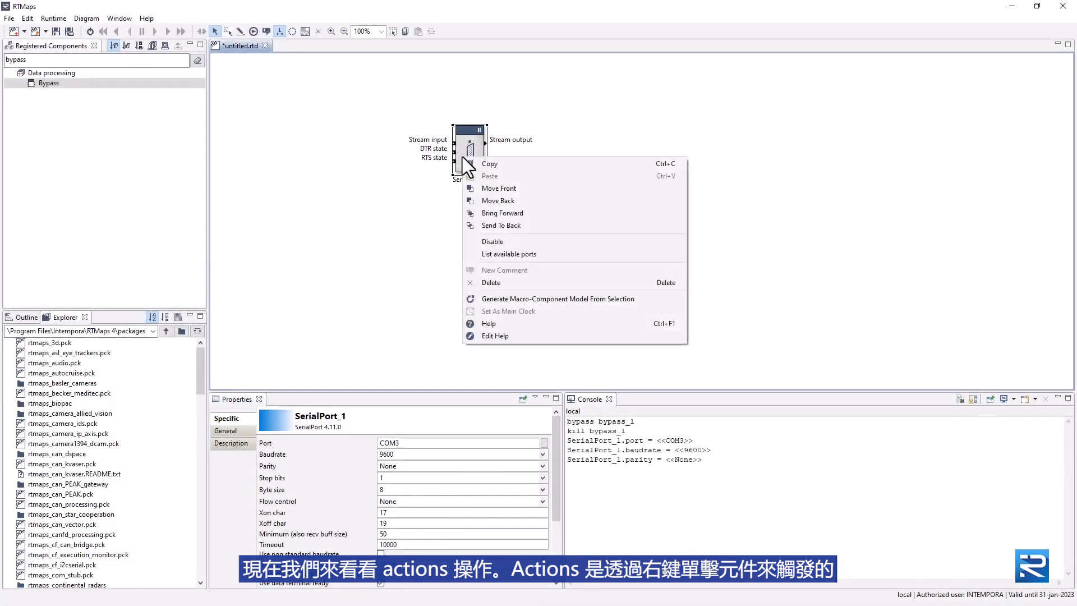
pyautogui.click(492, 253)
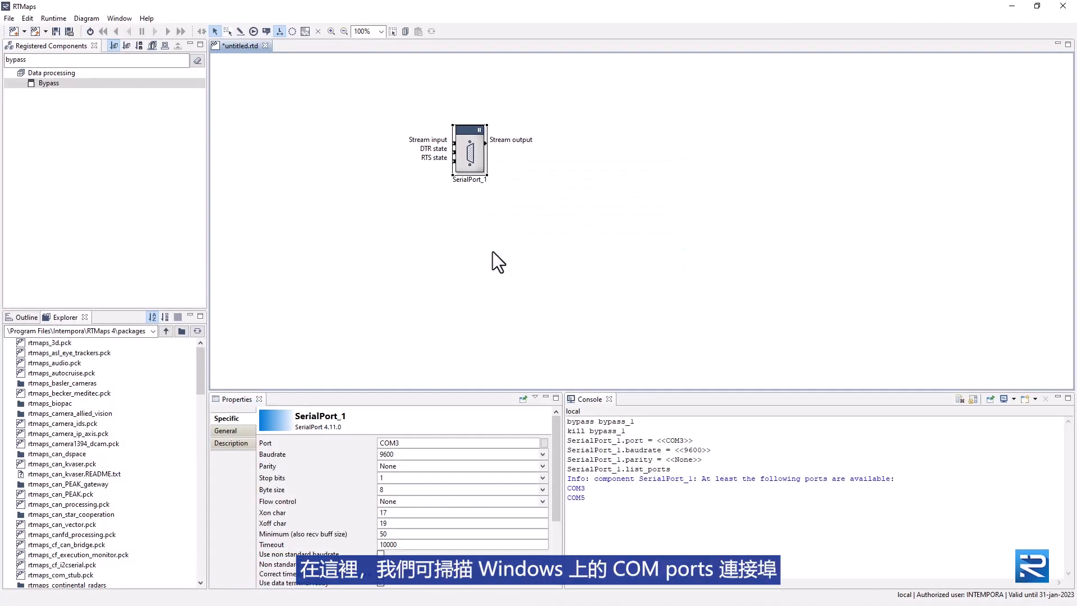
# - Open the Serial Port component's help and read its general description, inputs, outputs and properties
pyautogui.rightClick(472, 157)
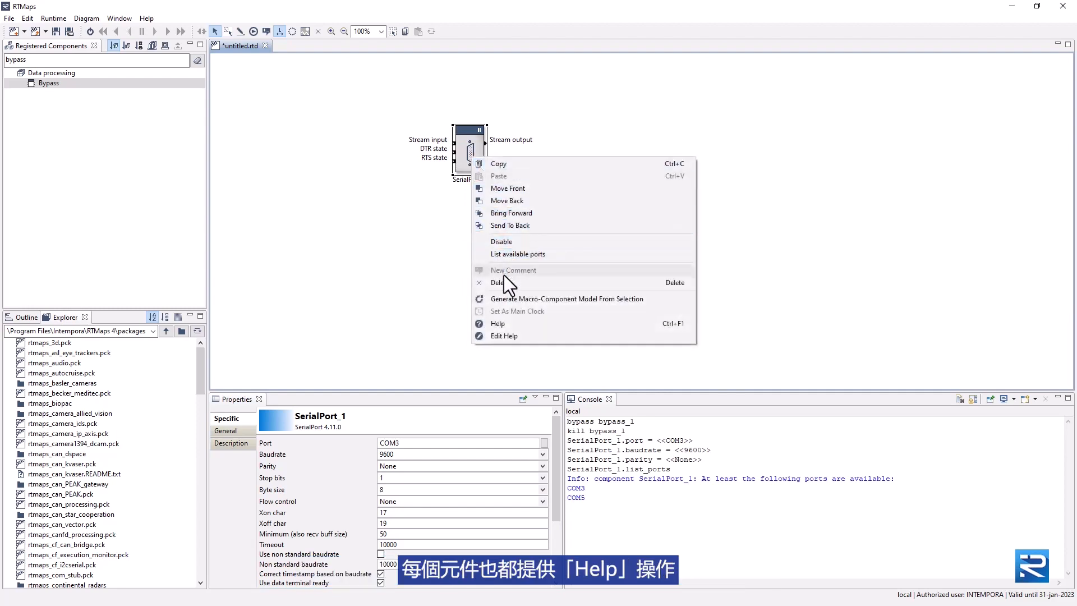
pyautogui.click(506, 320)
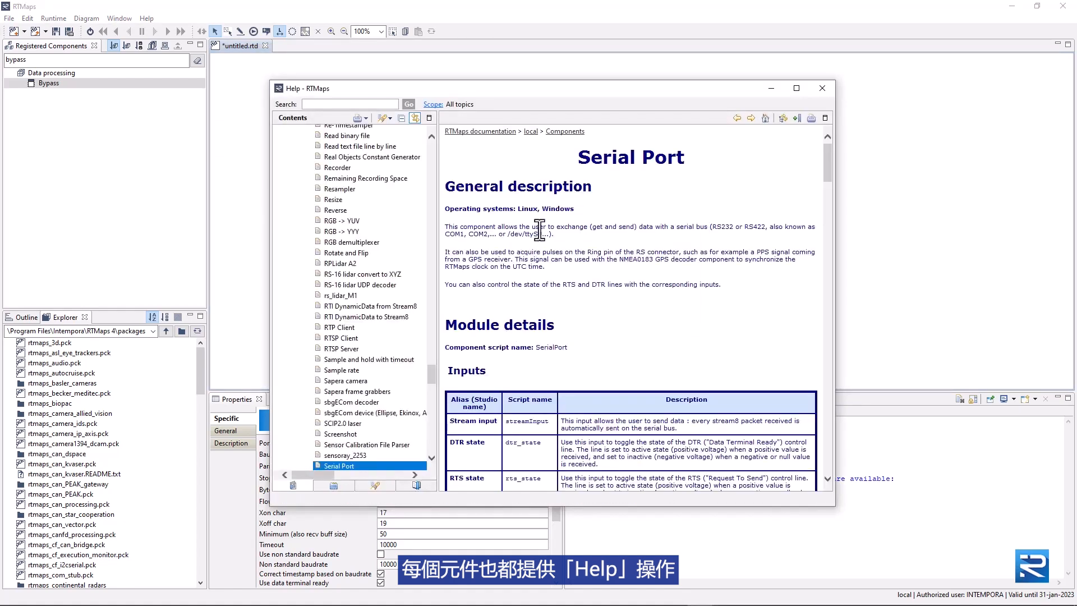
pyautogui.scroll(-5, 558, 264)
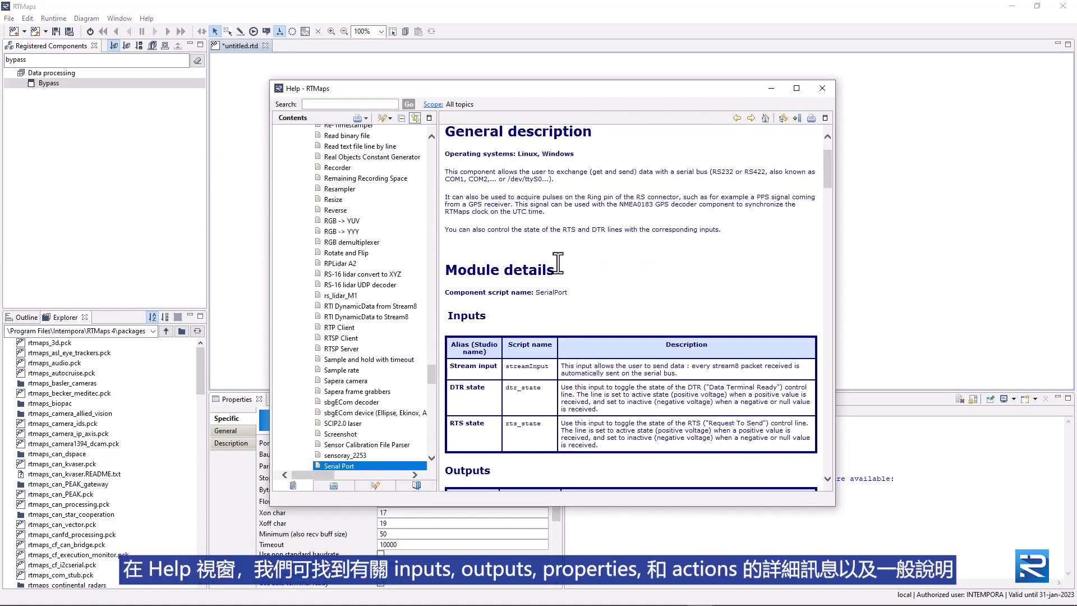
pyautogui.scroll(-2, 549, 272)
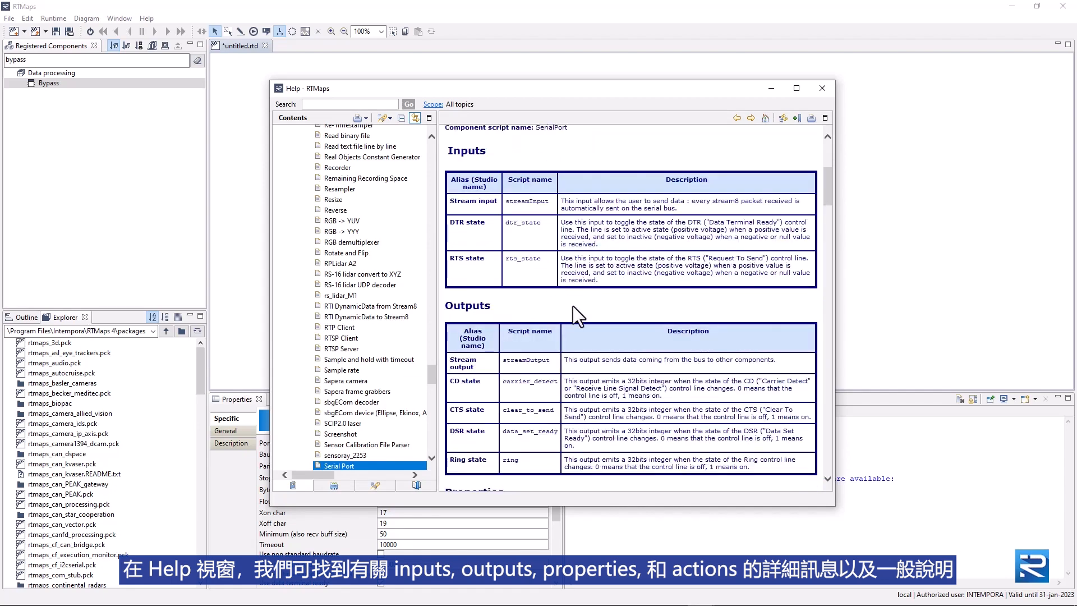
pyautogui.scroll(-5, 573, 306)
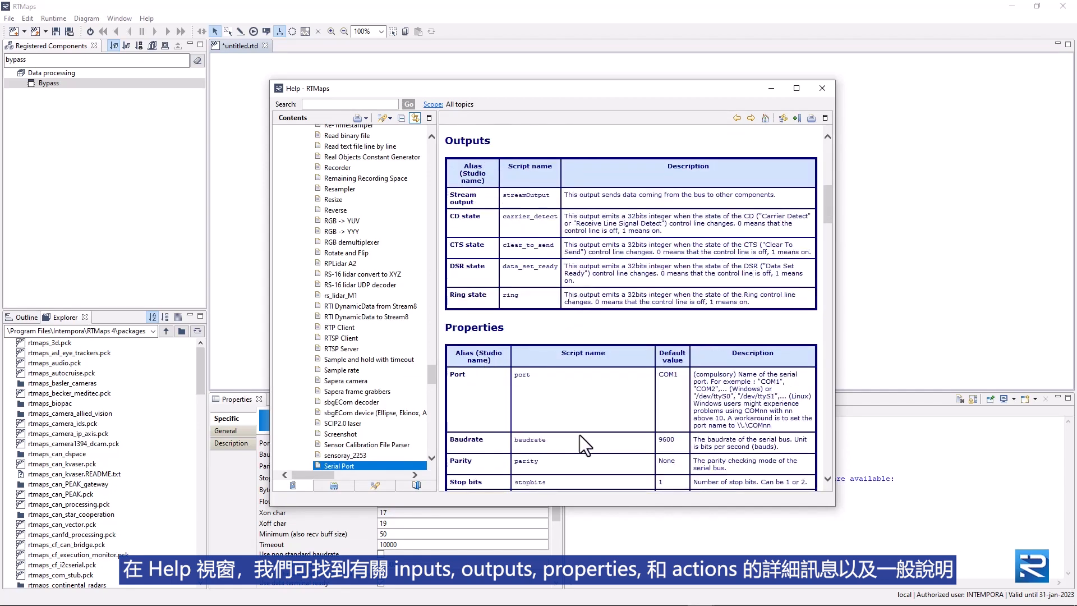
# - Register the rtmaps_gps.pck package and add its NMEA GGA frame decoder to the diagram beside the Serial Port component
pyautogui.scroll(-5, 635, 392)
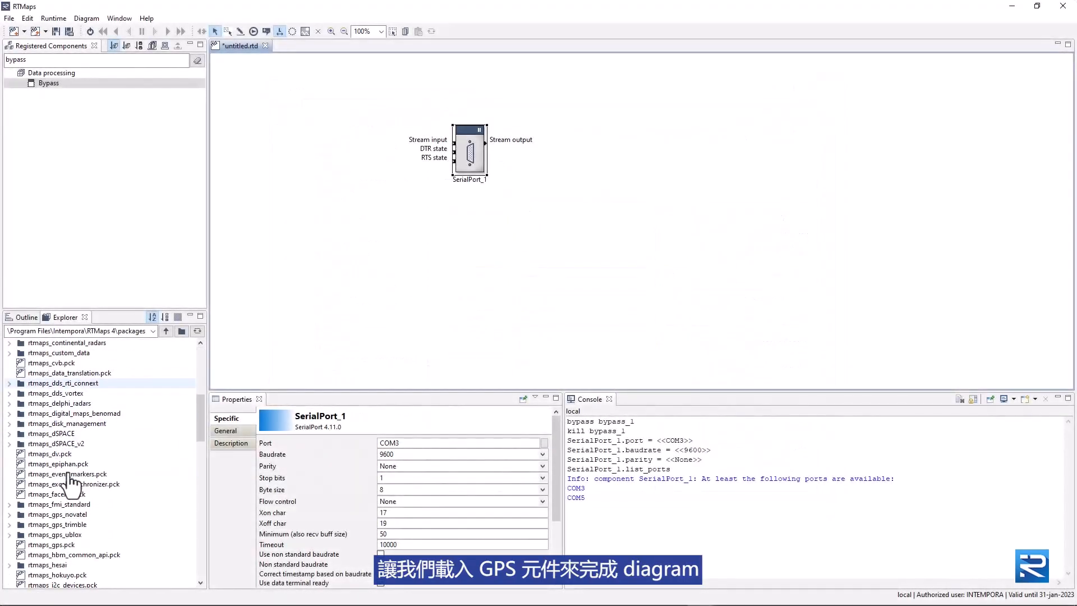
pyautogui.doubleClick(66, 454)
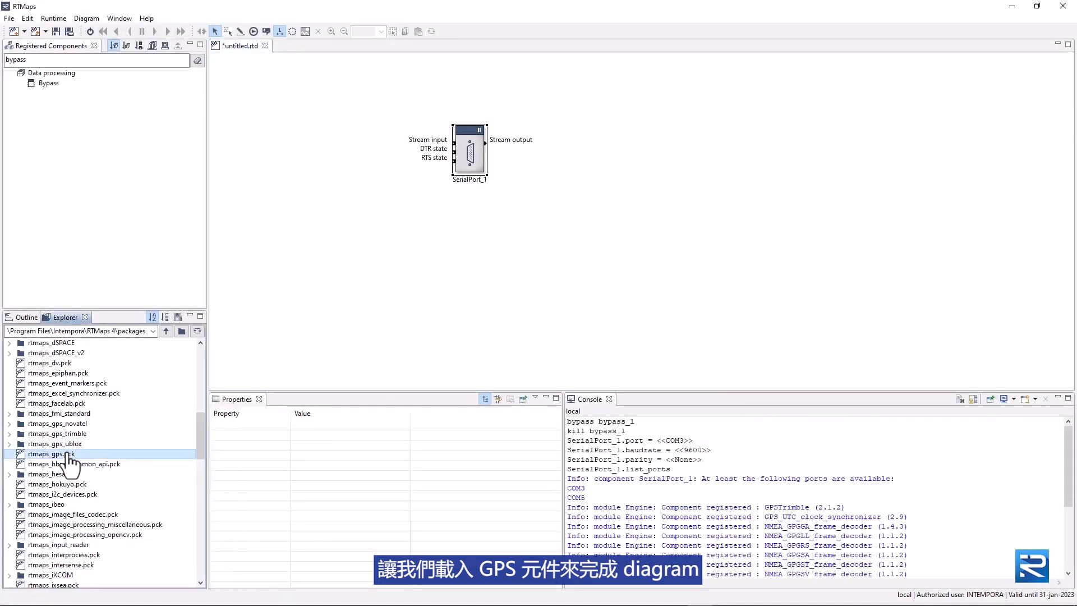
pyautogui.click(197, 60)
pyautogui.doubleClick(71, 204)
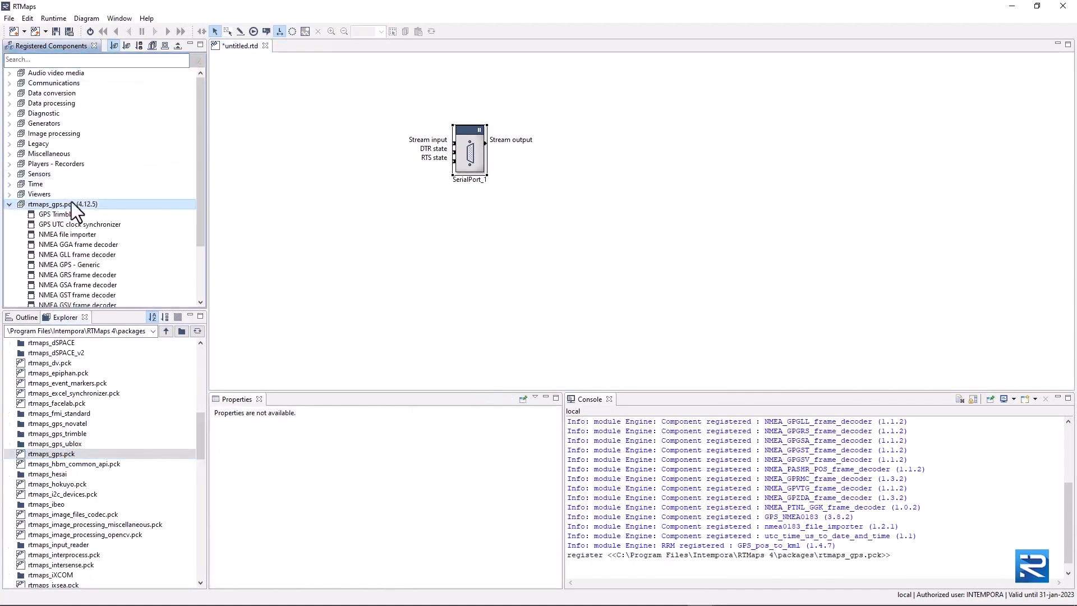
pyautogui.moveTo(75, 244); pyautogui.dragTo(590, 134)
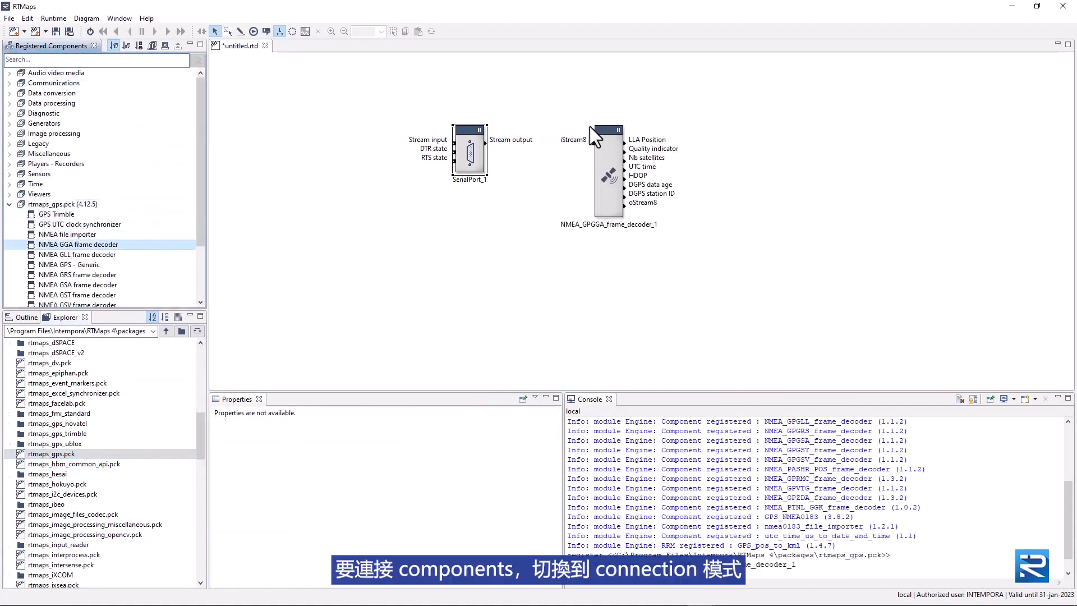
# - In connection mode, link the Serial Port's Stream output to the NMEA GGA frame decoder's iStream8 input, and leave the mode
pyautogui.click(500, 147)
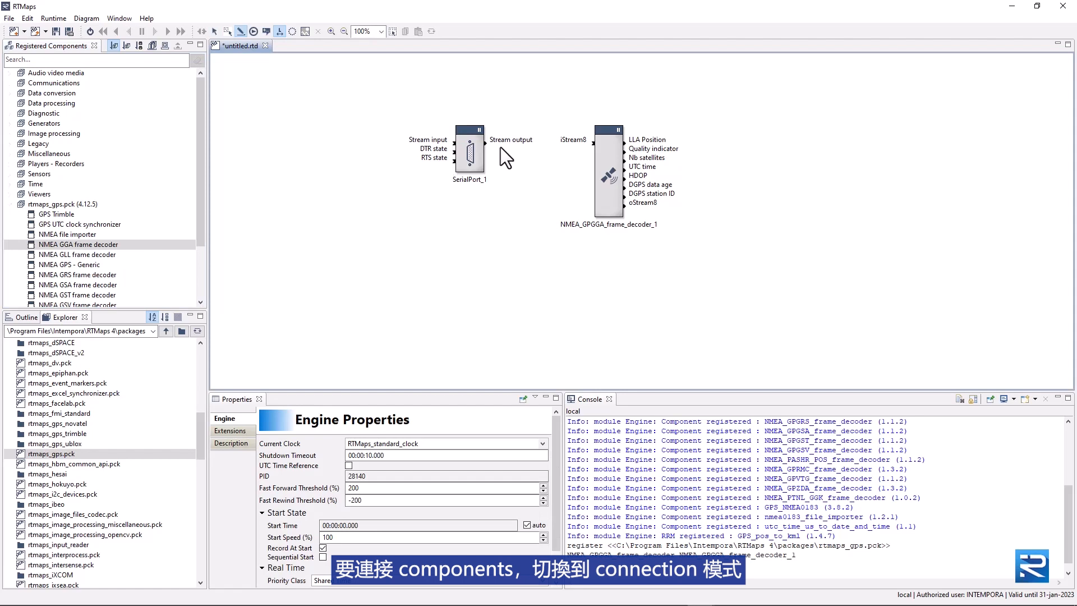
pyautogui.press('space')
pyautogui.moveTo(483, 143); pyautogui.dragTo(593, 143)
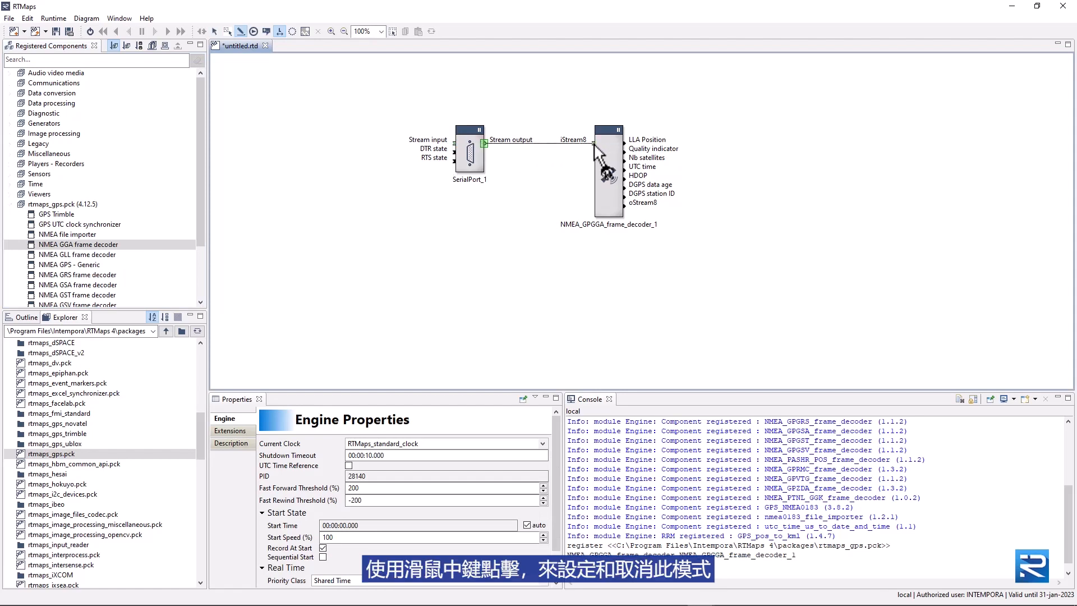
pyautogui.middleClick(596, 147)
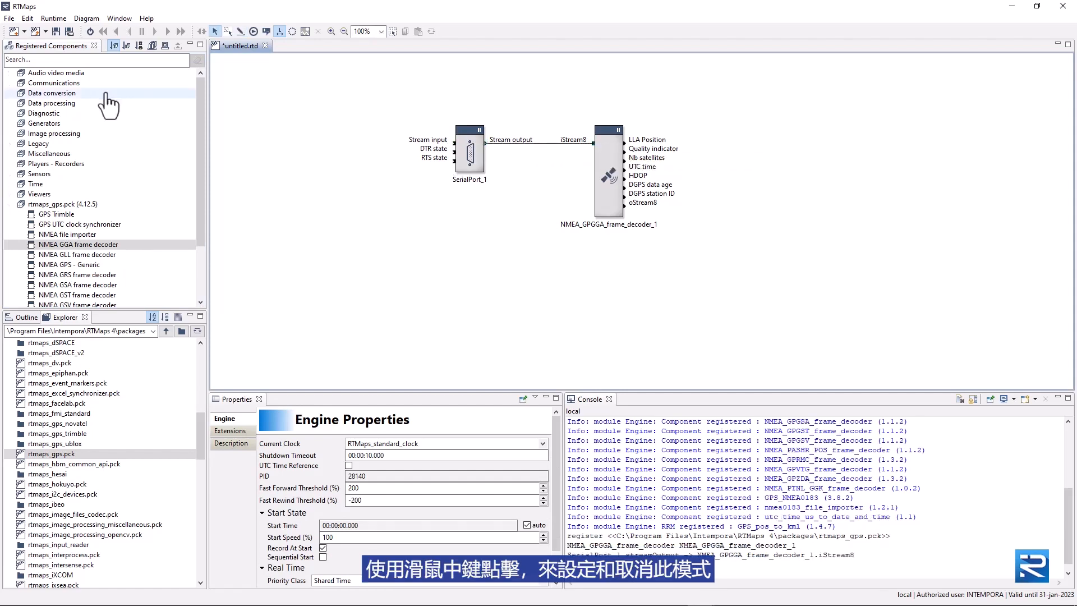
# - Find the Devectorizer among the registered components and add it to the diagram beyond the NMEA GGA frame decoder
pyautogui.click(94, 62)
pyautogui.write('dev')
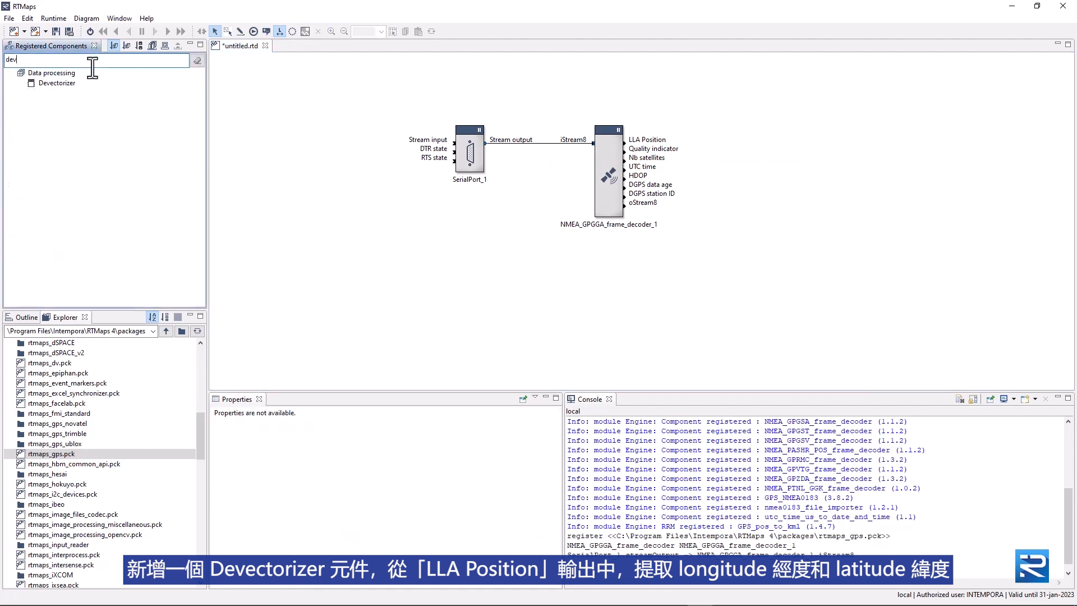
pyautogui.moveTo(56, 82); pyautogui.dragTo(746, 131)
# - Set the Devectorizer's vector size to 3 and connect the decoder's LLA Position output to its Vector in input
pyautogui.click(759, 142)
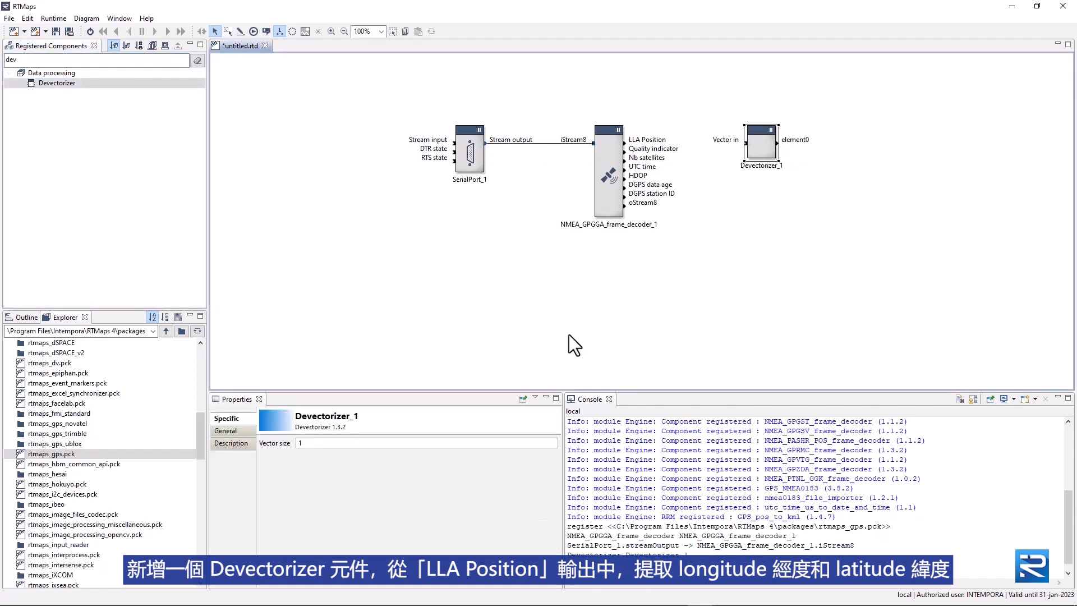
pyautogui.doubleClick(300, 442)
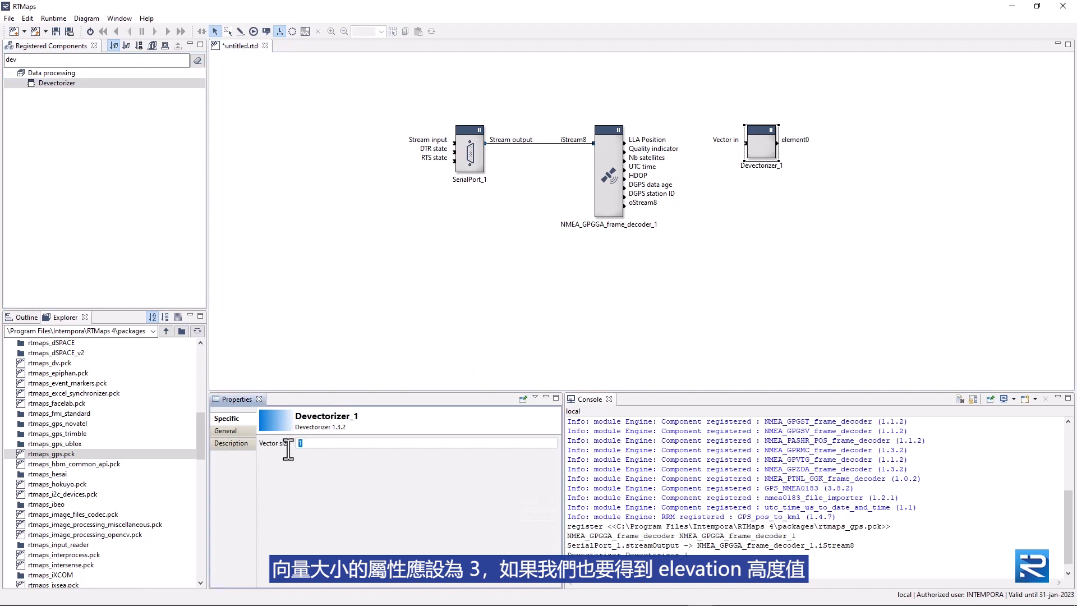
pyautogui.write('3')
pyautogui.press('Return')
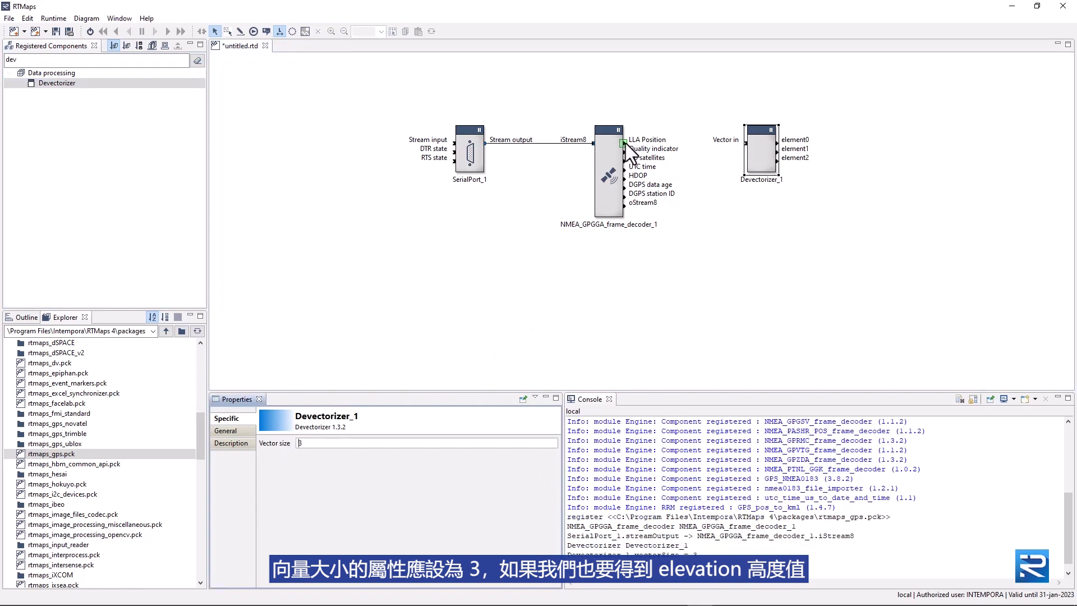
pyautogui.moveTo(624, 143); pyautogui.dragTo(747, 144)
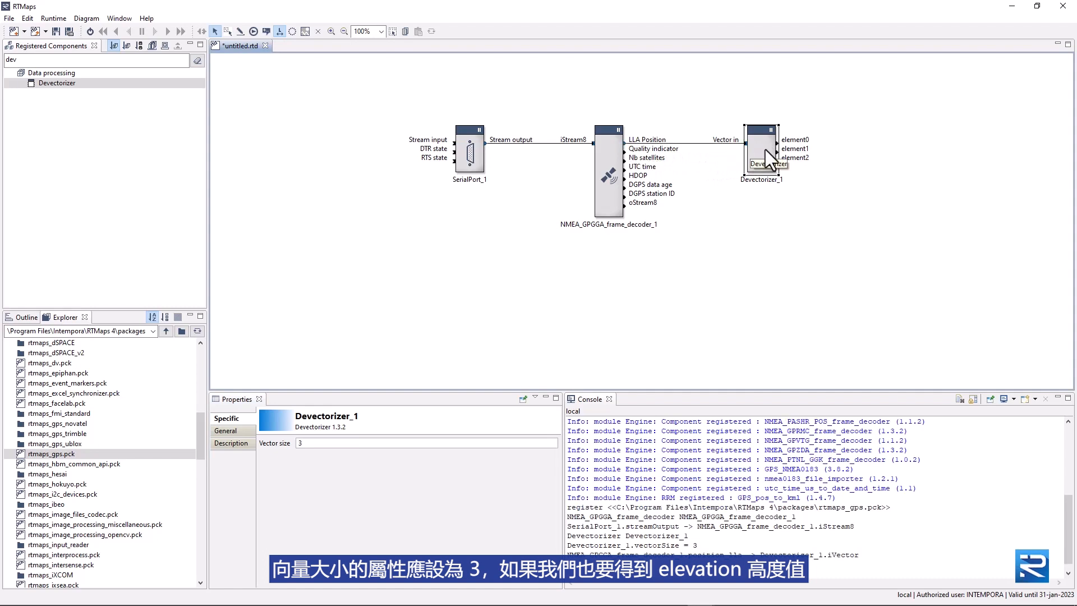
# - Add a Data viewer component beyond the Devectorizer, dismiss its display window and clear the component search
pyautogui.click(197, 61)
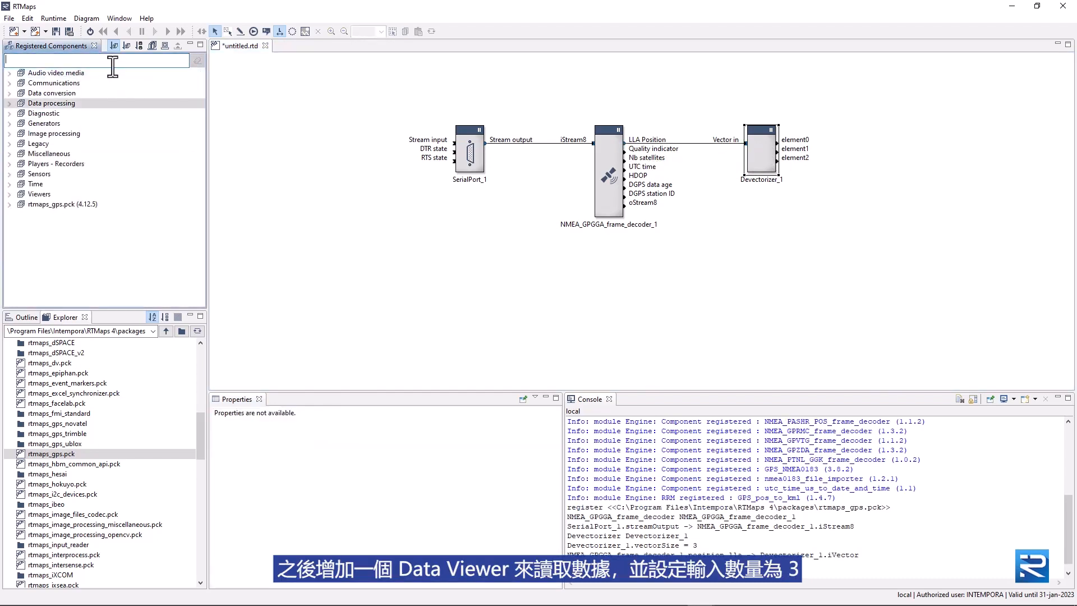
pyautogui.write('data')
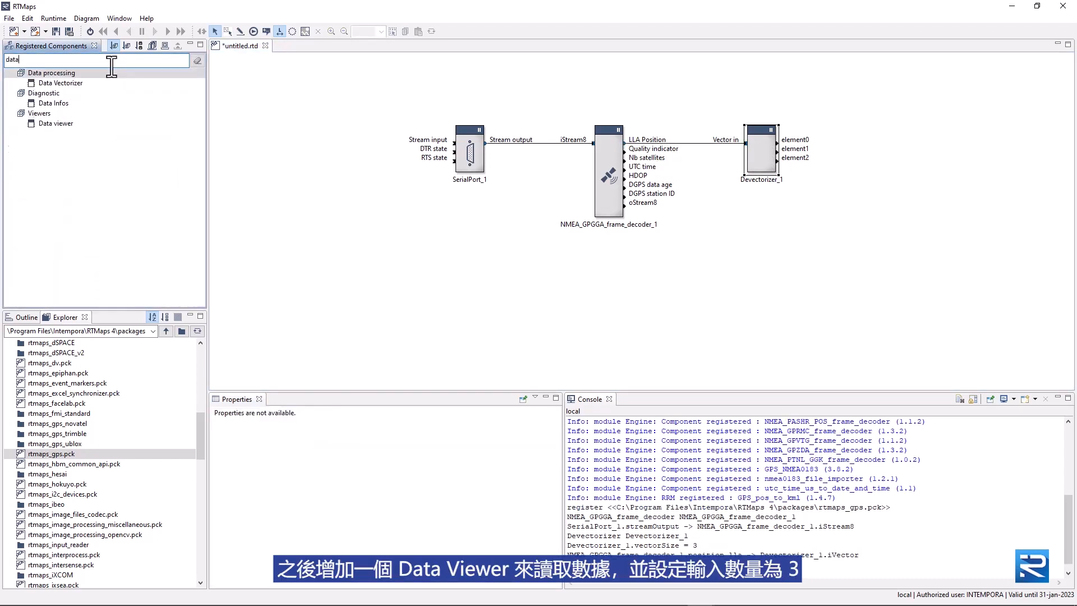
pyautogui.moveTo(59, 125); pyautogui.dragTo(709, 150)
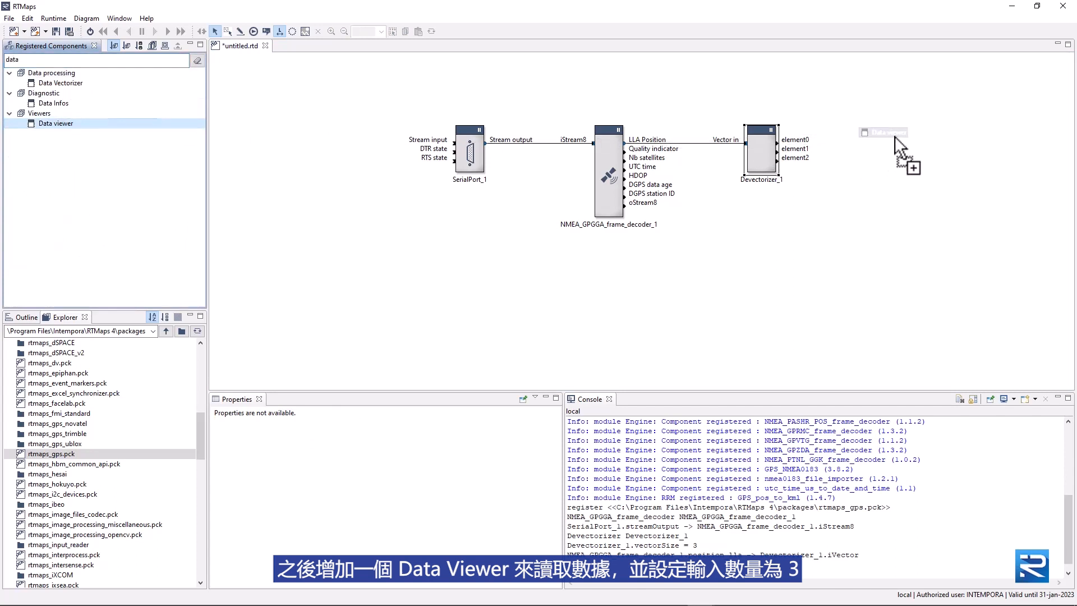
pyautogui.moveTo(894, 136); pyautogui.dragTo(894, 137)
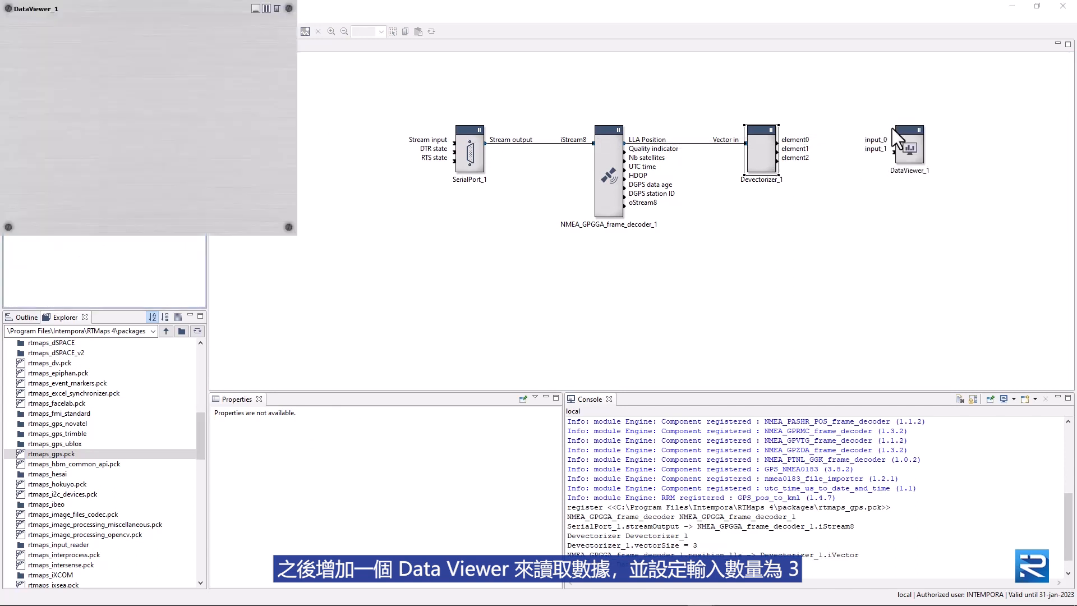
pyautogui.click(365, 112)
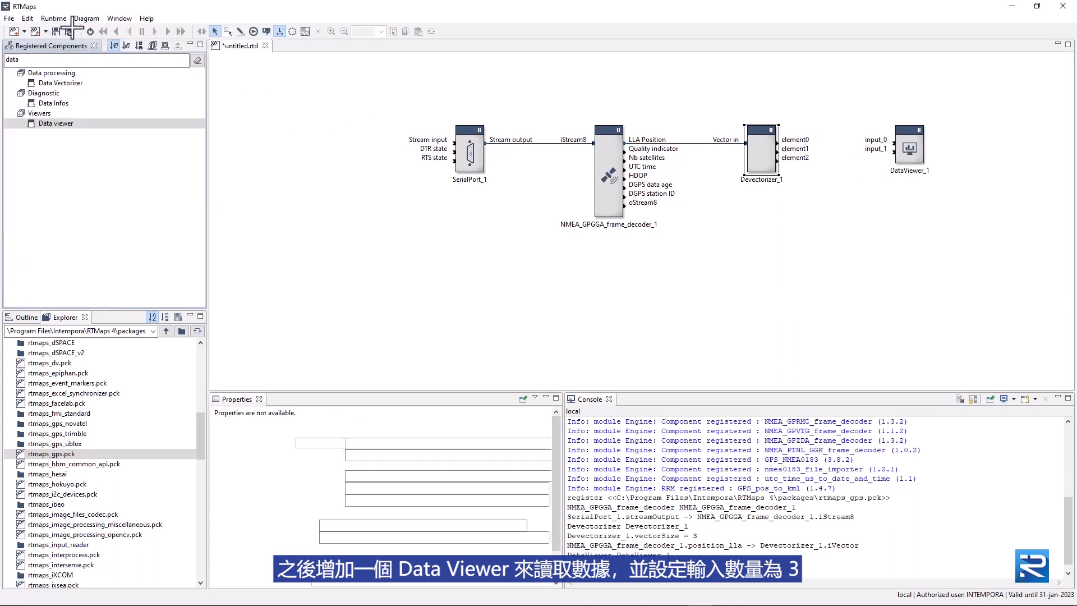
pyautogui.click(196, 60)
# - Set the Data viewer's number of inputs to 3 and cluster-connect all Devectorizer outputs to them
pyautogui.click(914, 143)
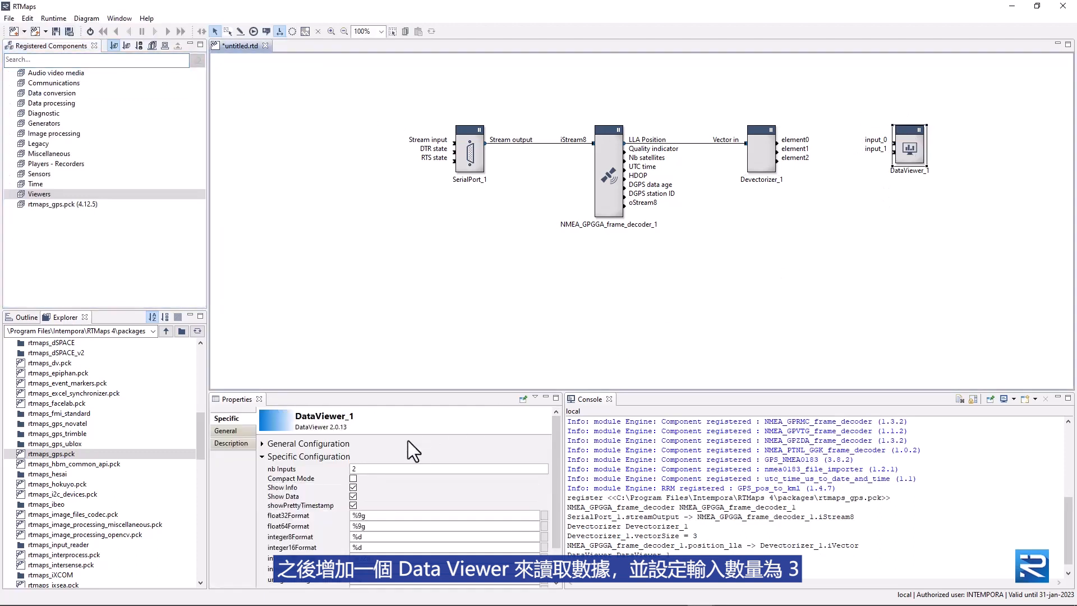
pyautogui.click(376, 467)
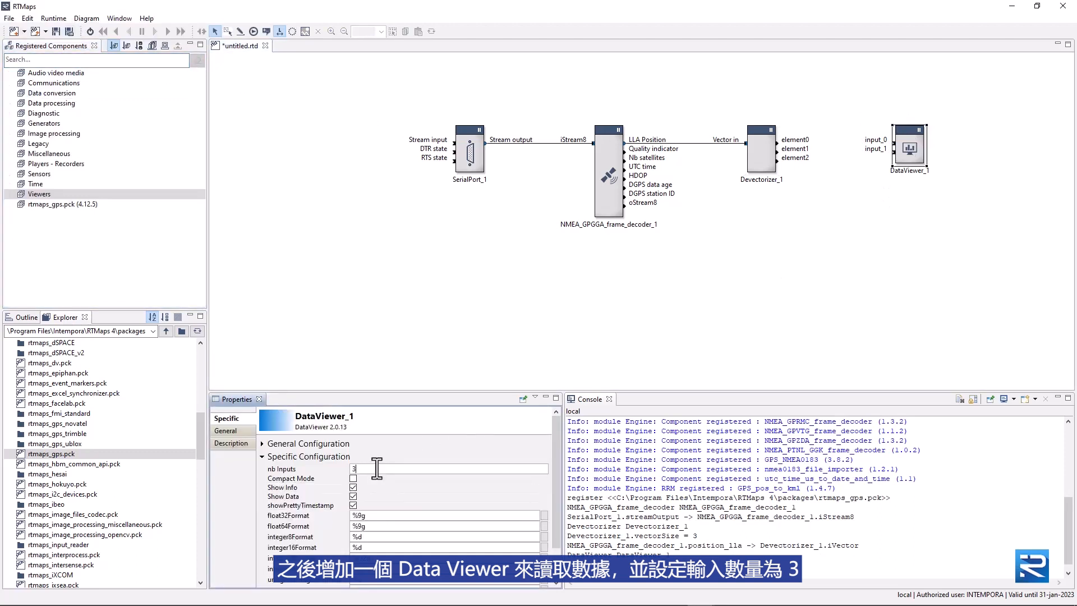
pyautogui.press('Return')
pyautogui.click(770, 154)
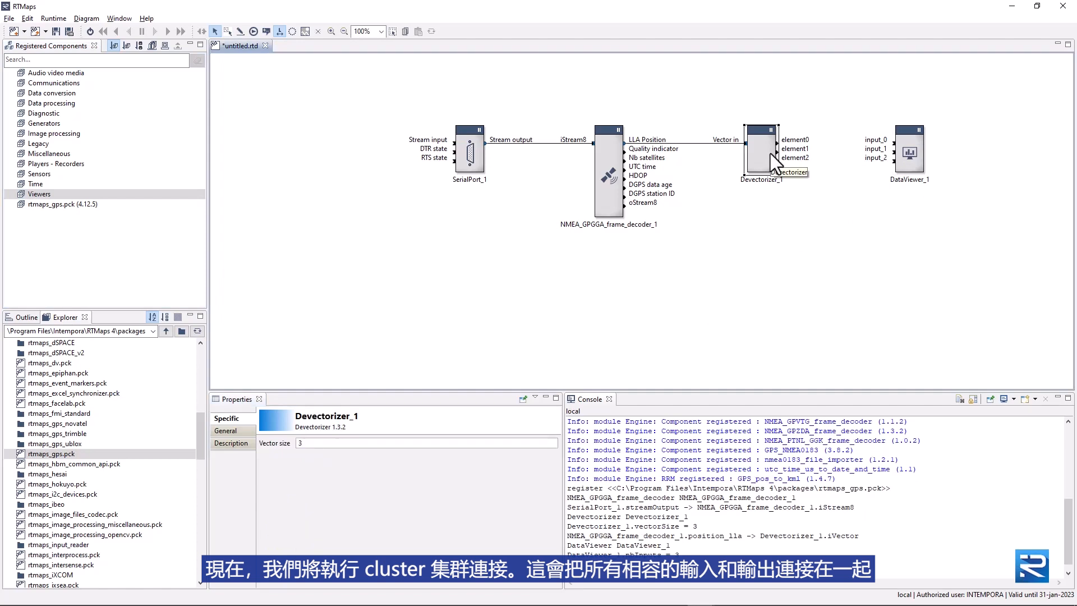
pyautogui.keyDown('alt'); pyautogui.click(920, 149); pyautogui.keyUp('alt')
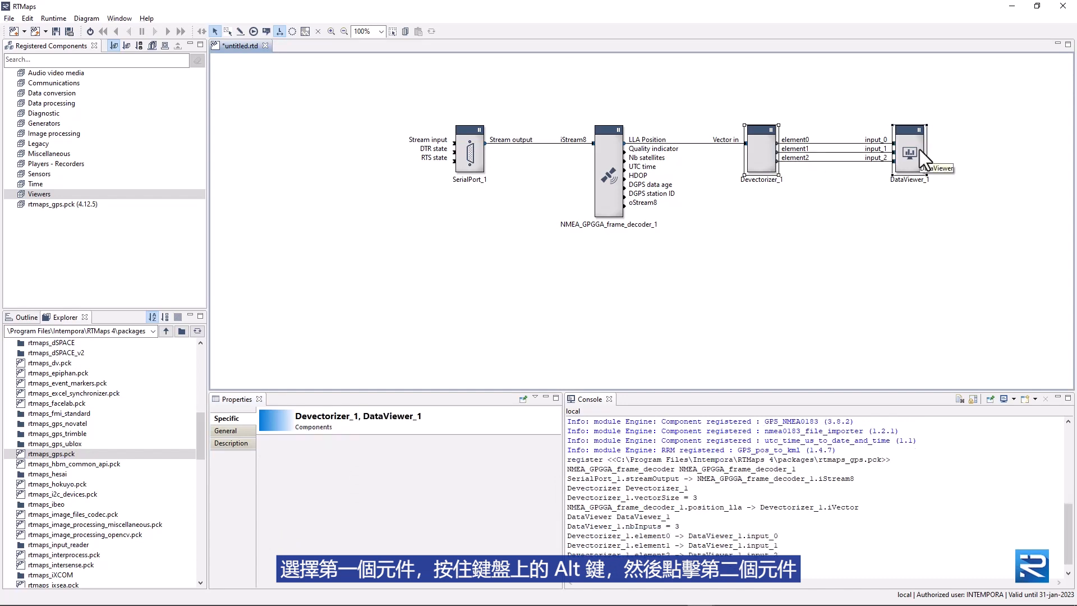